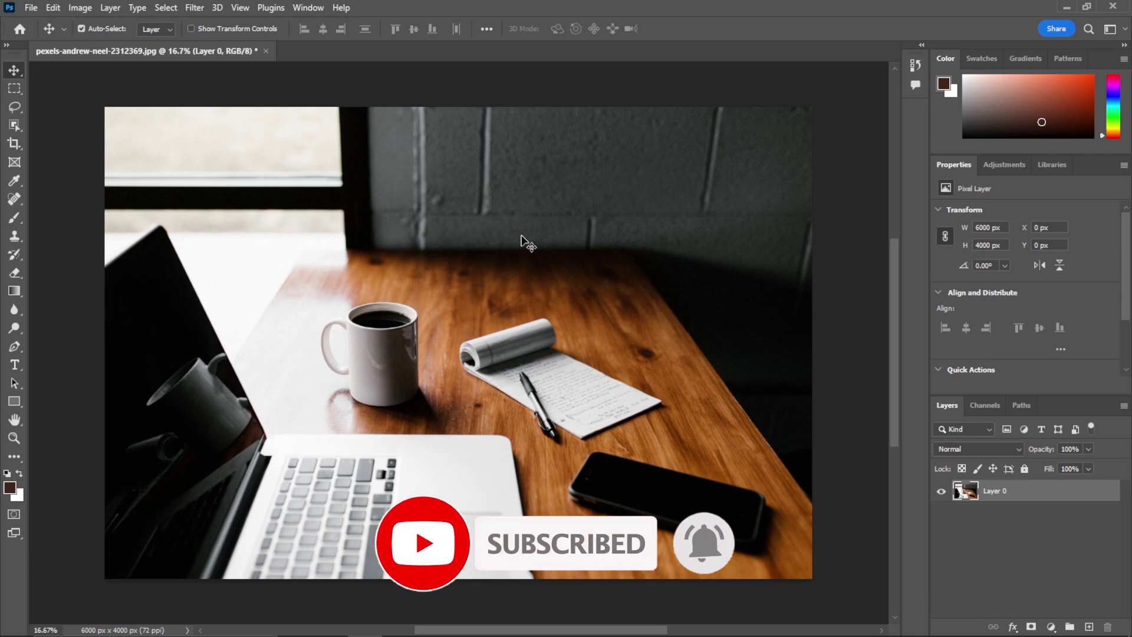
Switch from the Quick Selection tool group to the Object Selection Tool
right_click(16, 126)
click(78, 125)
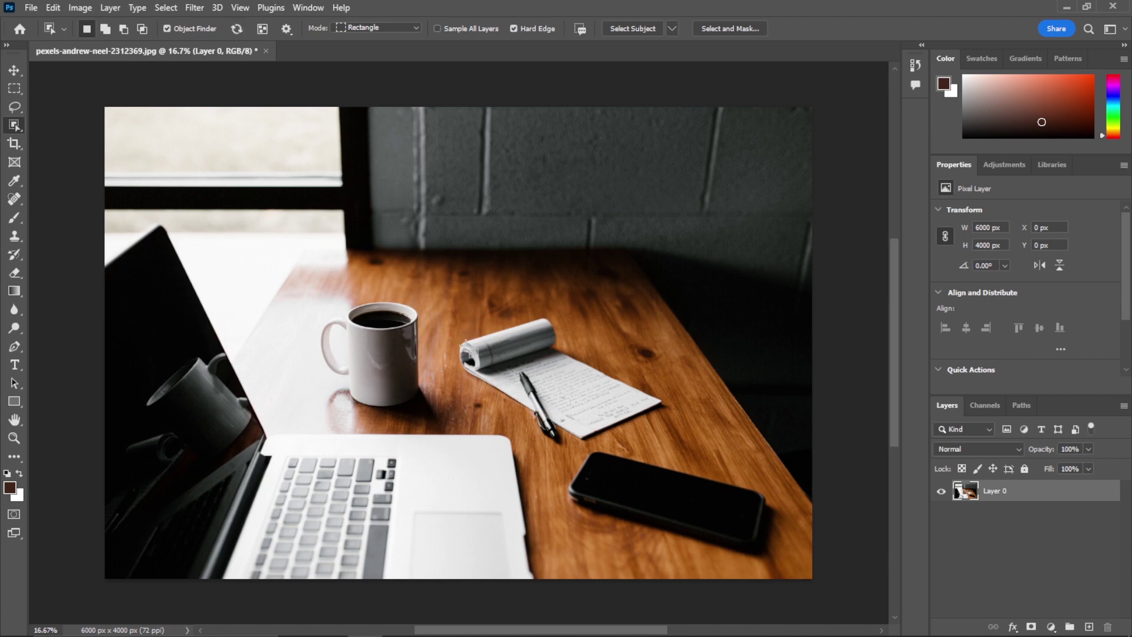
Box-select the rolled notepad and pen on the desk with the Object Selection Tool
drag(584, 278, 441, 416)
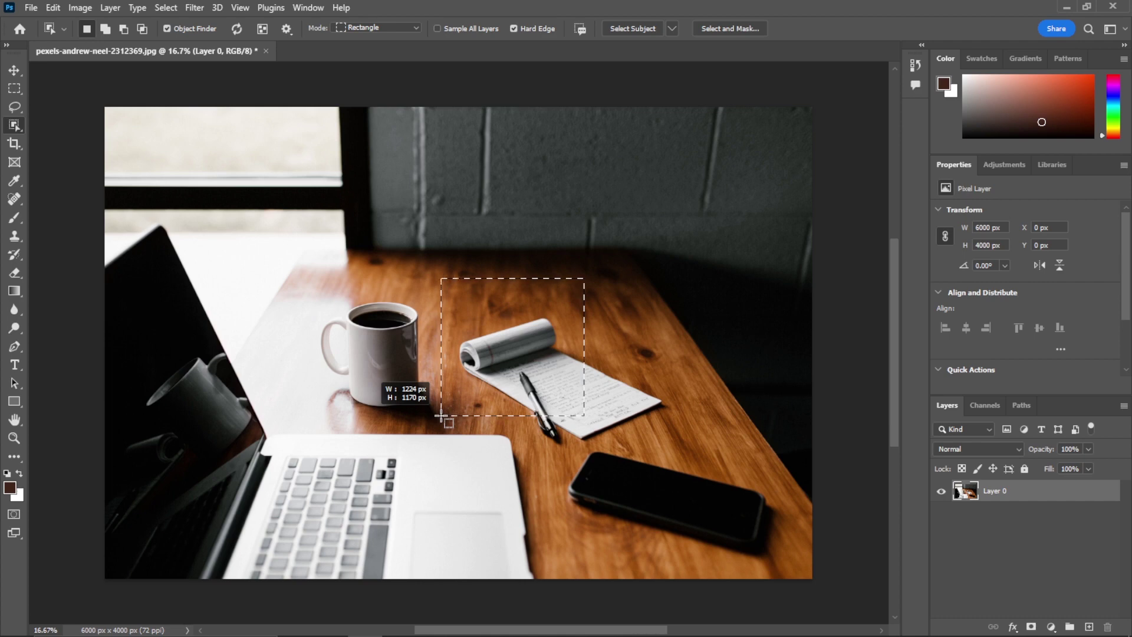
drag(441, 416, 441, 416)
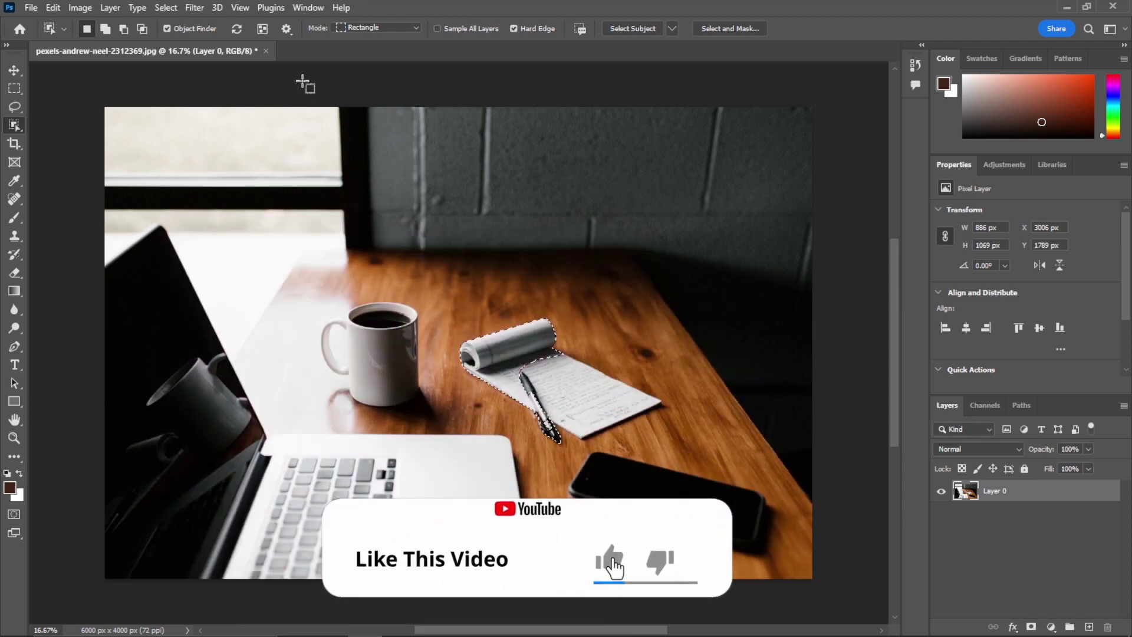
click(291, 31)
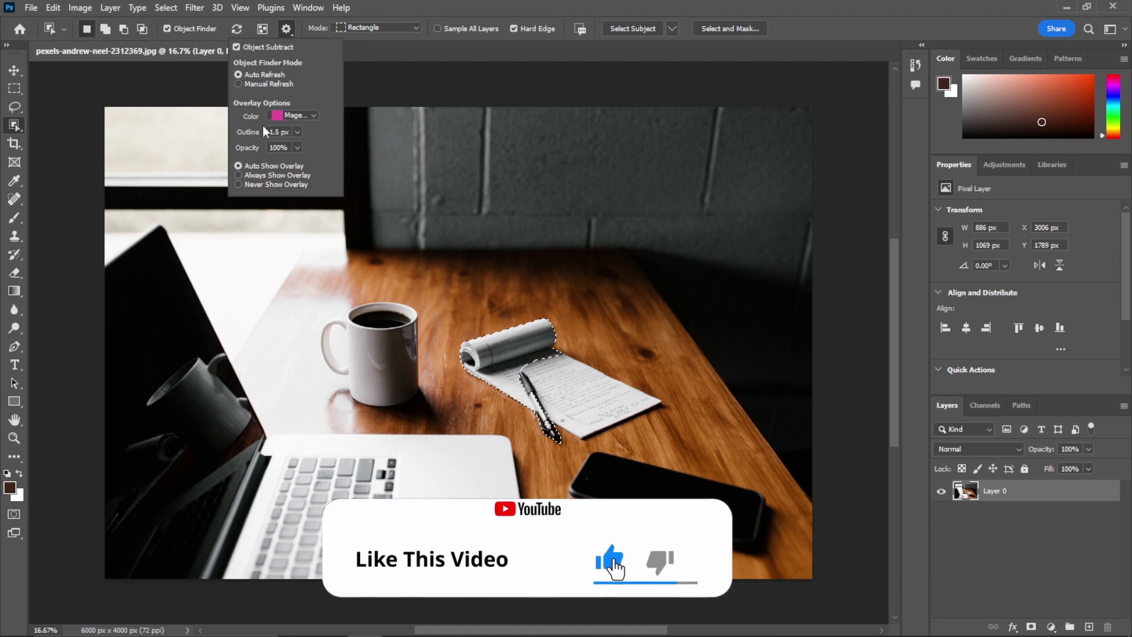
Set the Object Finder overlay to Yellow, 8.7 px outline, Auto Show Overlay, then deselect
click(312, 117)
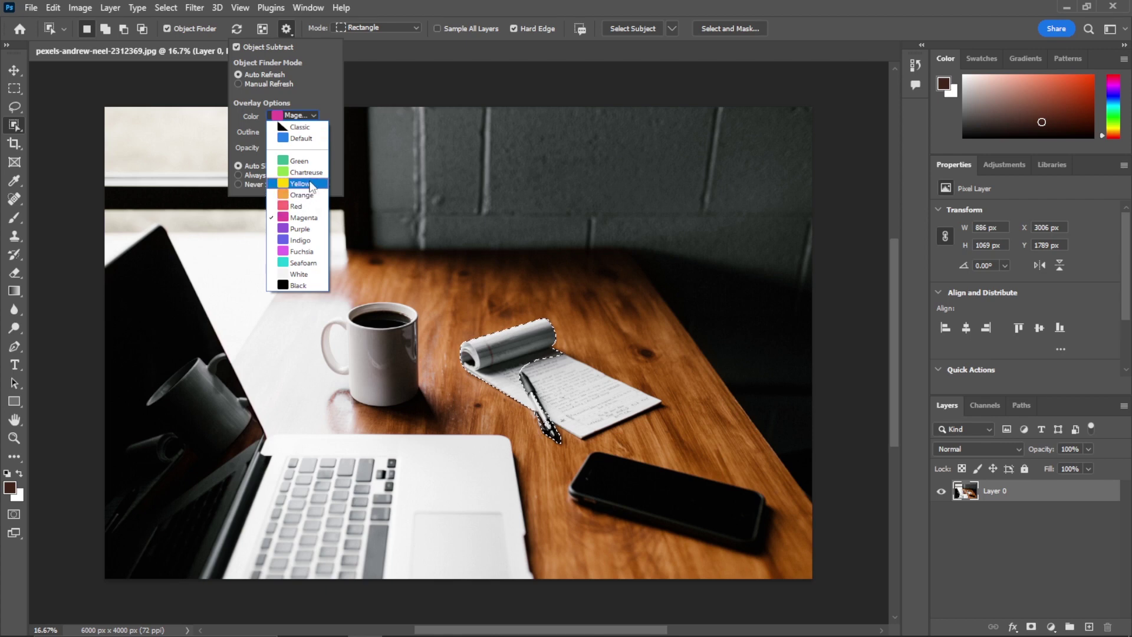
click(301, 184)
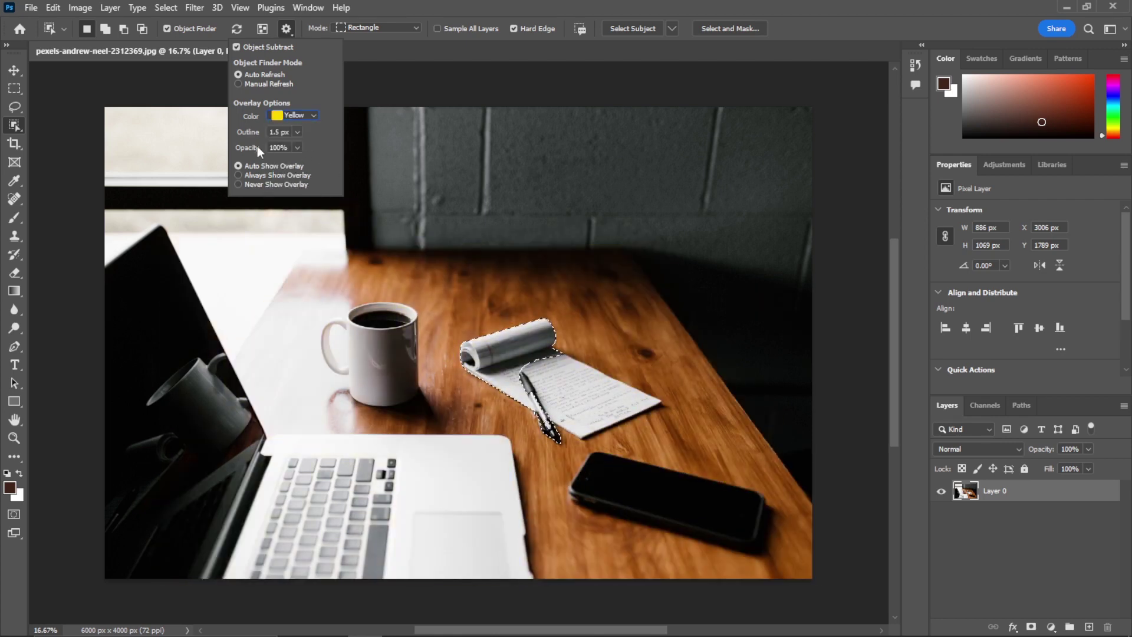
click(295, 148)
click(323, 140)
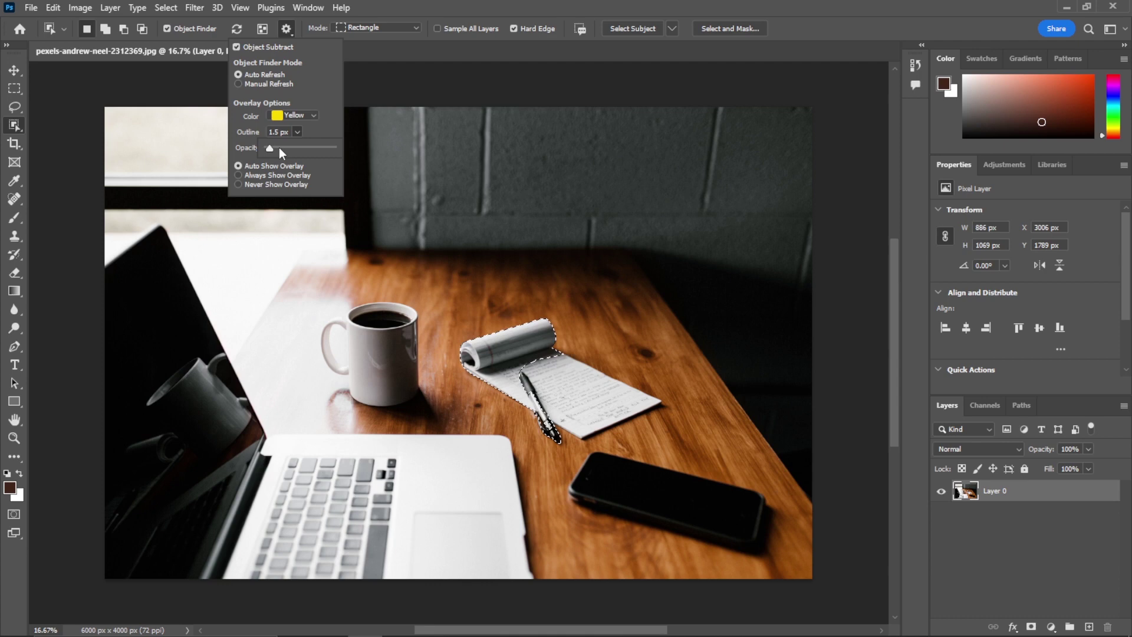
click(280, 148)
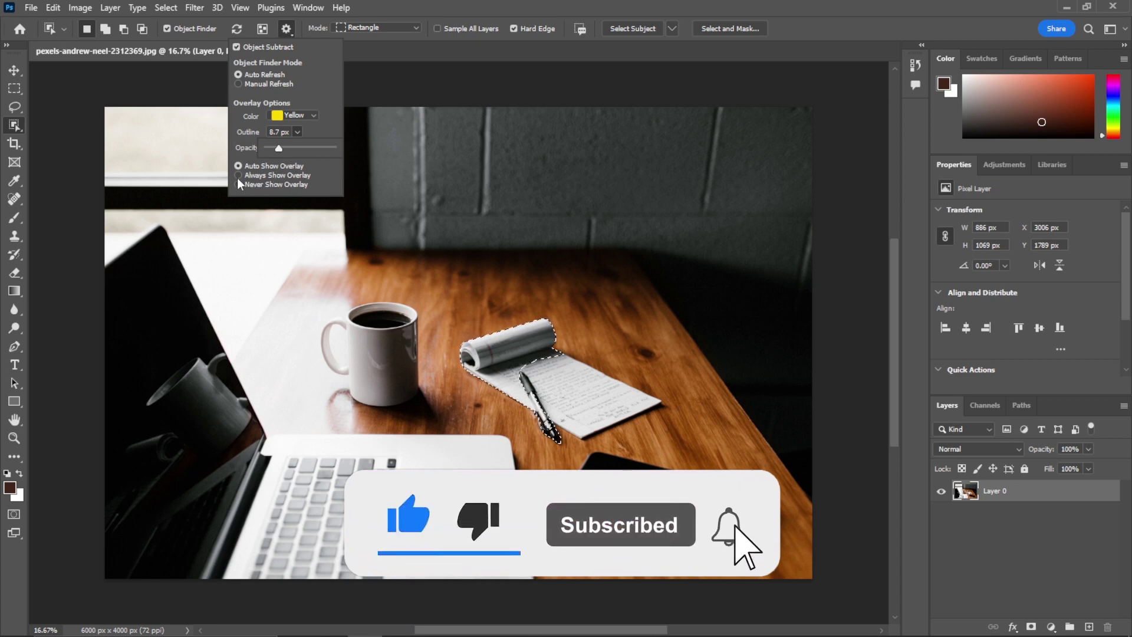
click(238, 175)
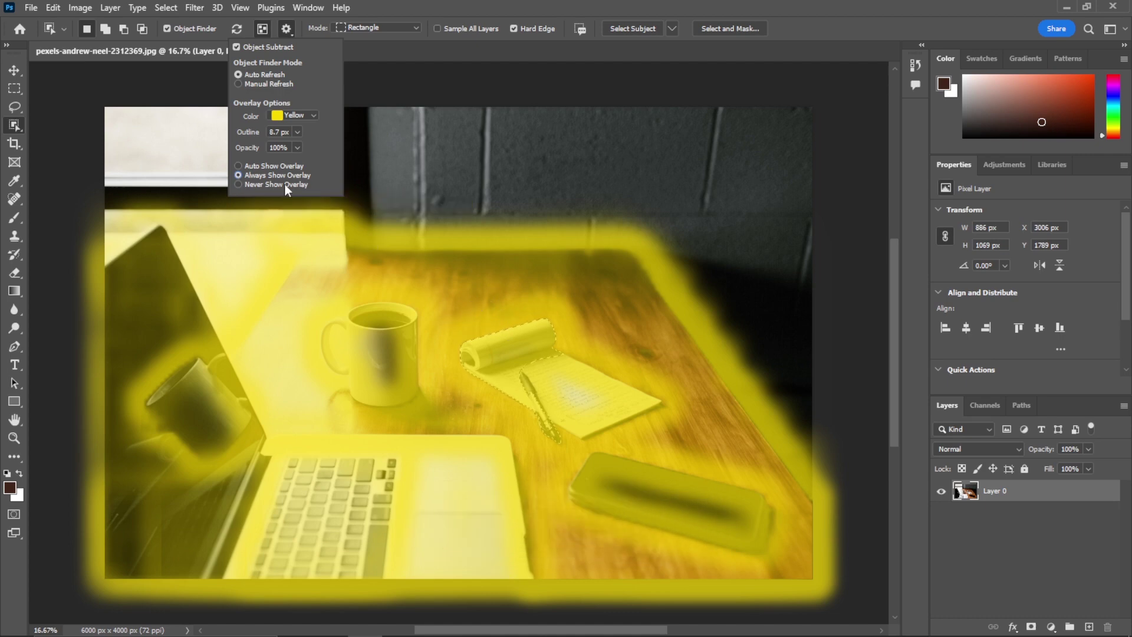
click(238, 166)
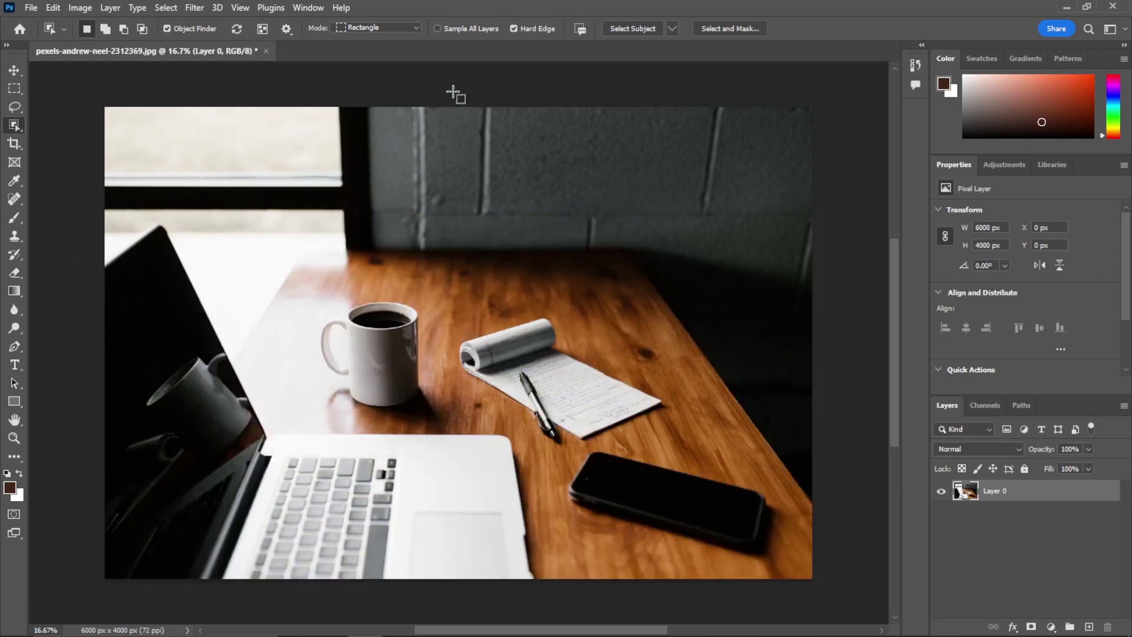
click(454, 95)
Set the Object Finder overlay colour back to Magenta
click(288, 30)
click(295, 115)
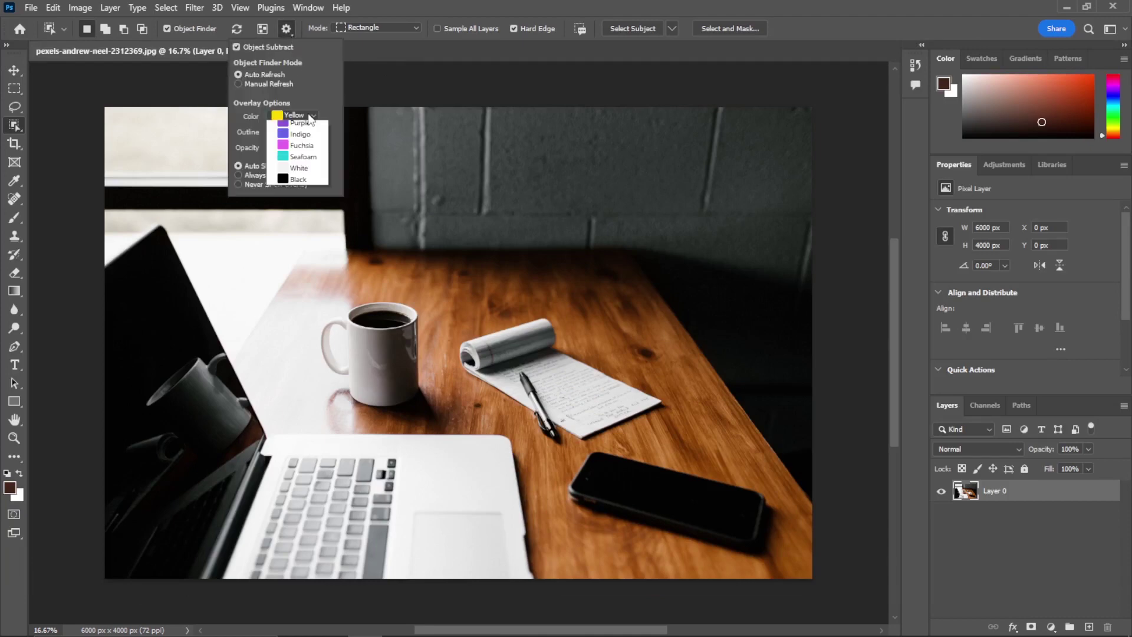
click(303, 218)
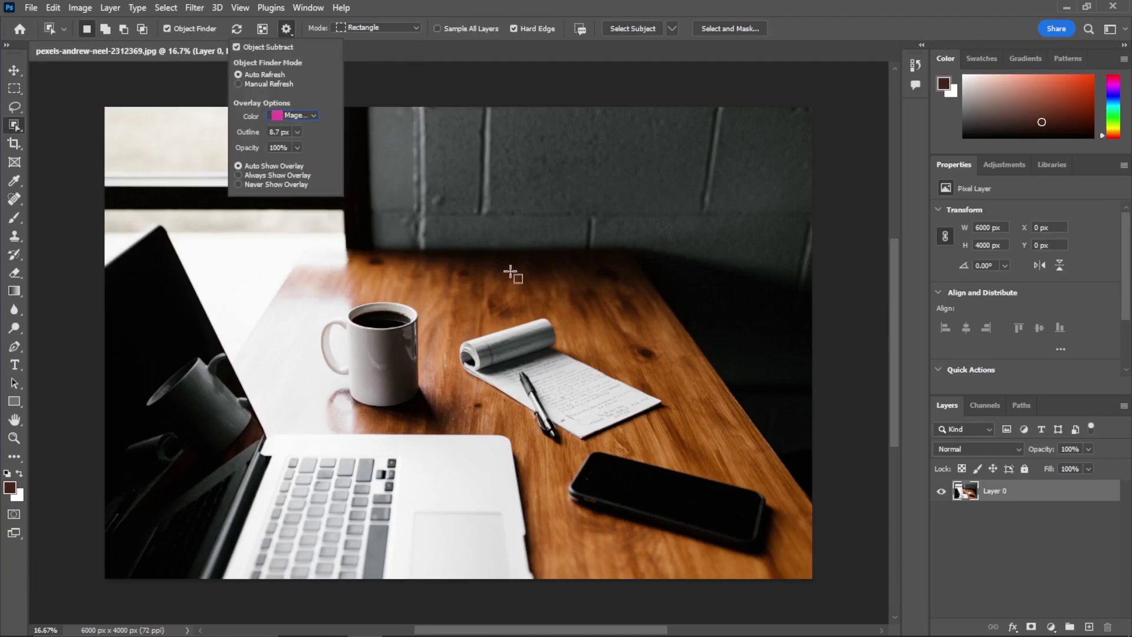
click(458, 88)
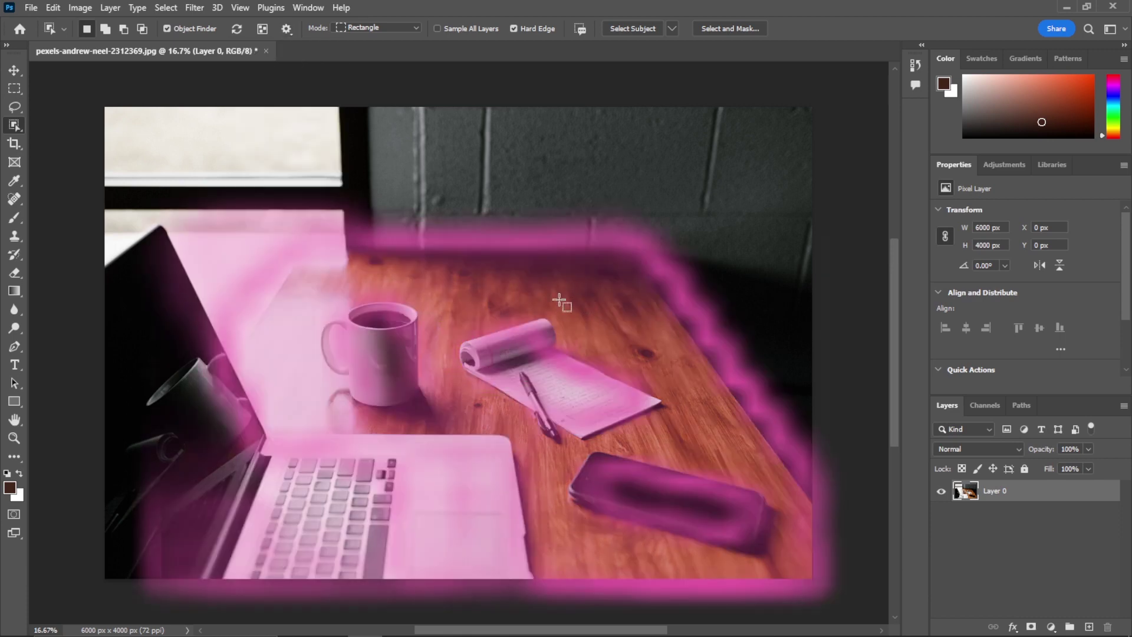
Box-select the notepad and pen and erase them with Content-Aware Fill
drag(442, 296, 667, 437)
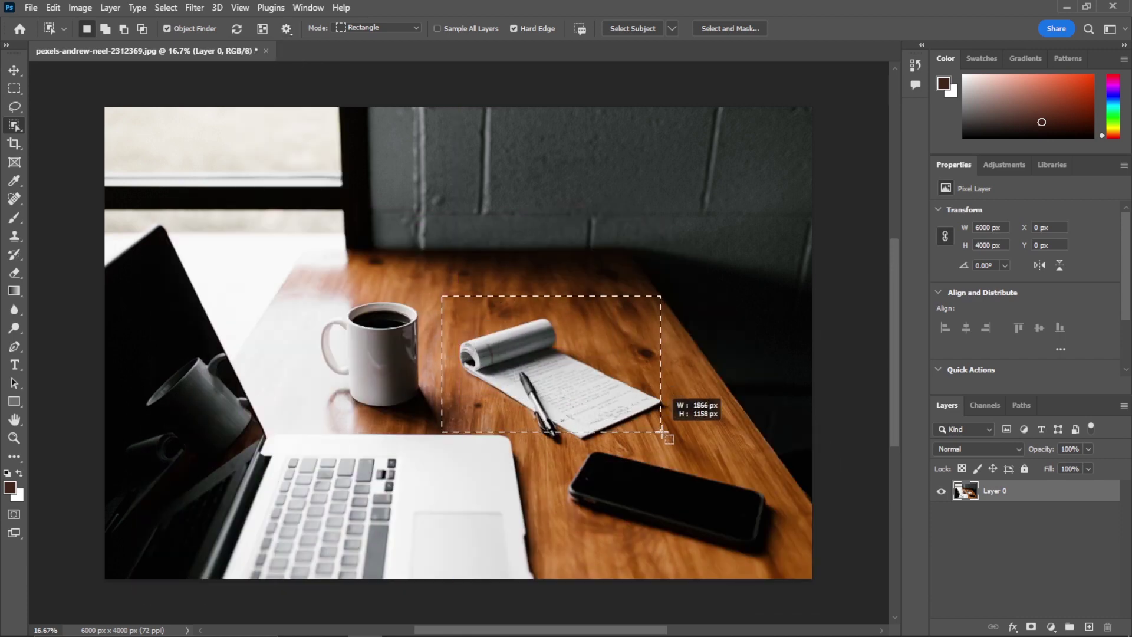
drag(667, 436, 681, 442)
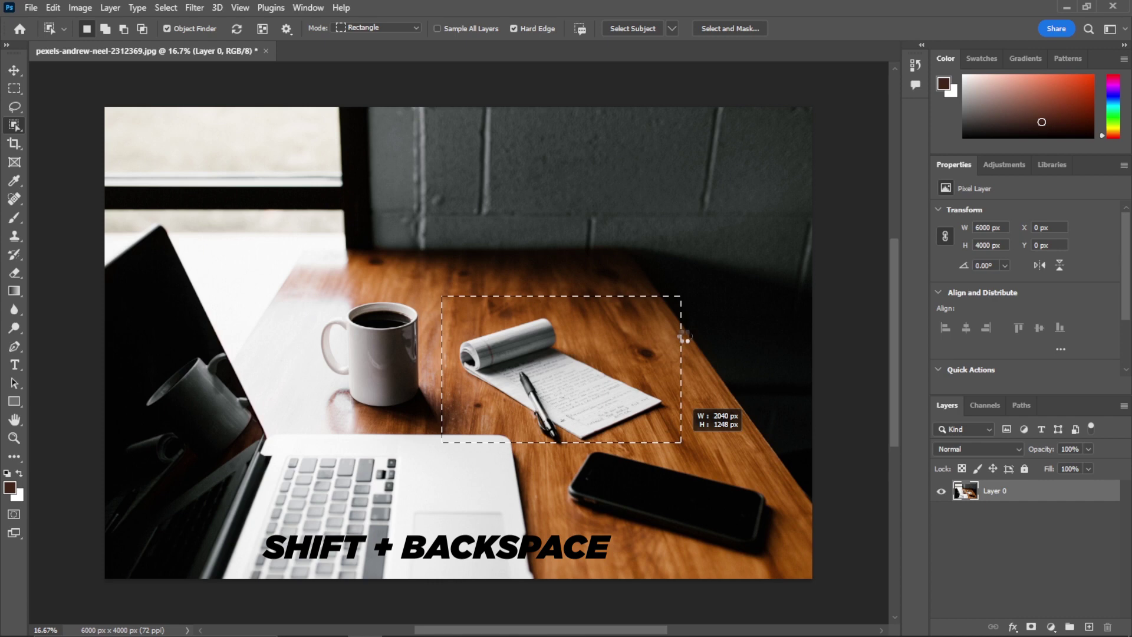
drag(684, 336, 686, 339)
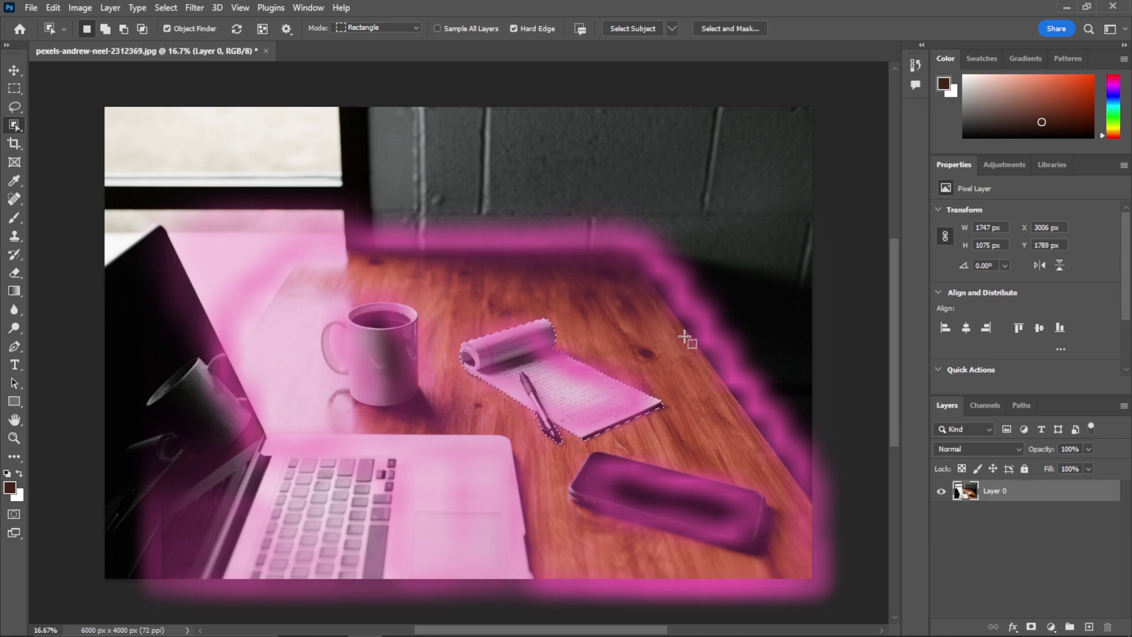
key(shift+BackSpace)
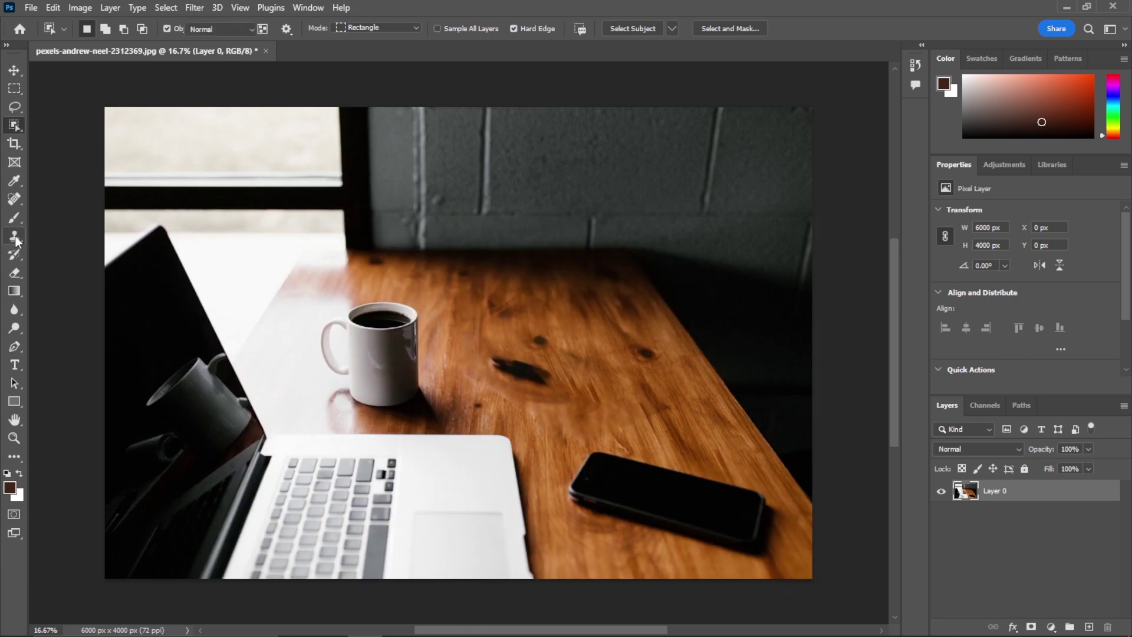
Clone-stamp clean wood grain over the leftover dark smudge, undoing one bad stroke
drag(16, 241, 73, 234)
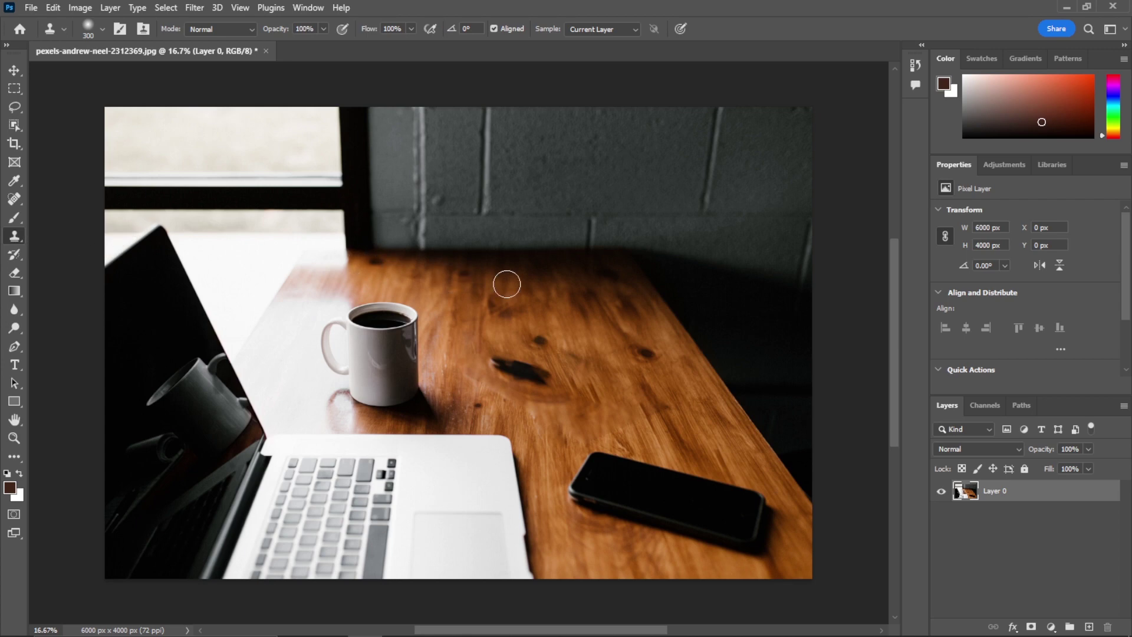
alt+click(508, 285)
mouse_move(522, 322)
mouse_down()
mouse_move(498, 350)
mouse_move(538, 378)
mouse_move(480, 373)
mouse_move(577, 438)
mouse_up()
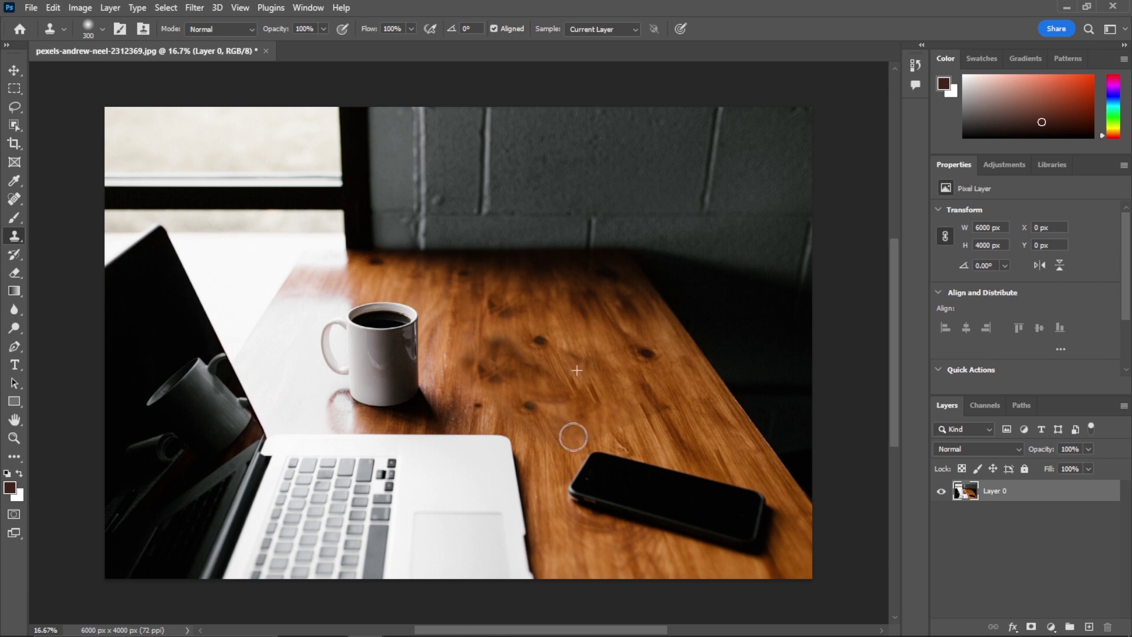
drag(657, 409, 619, 426)
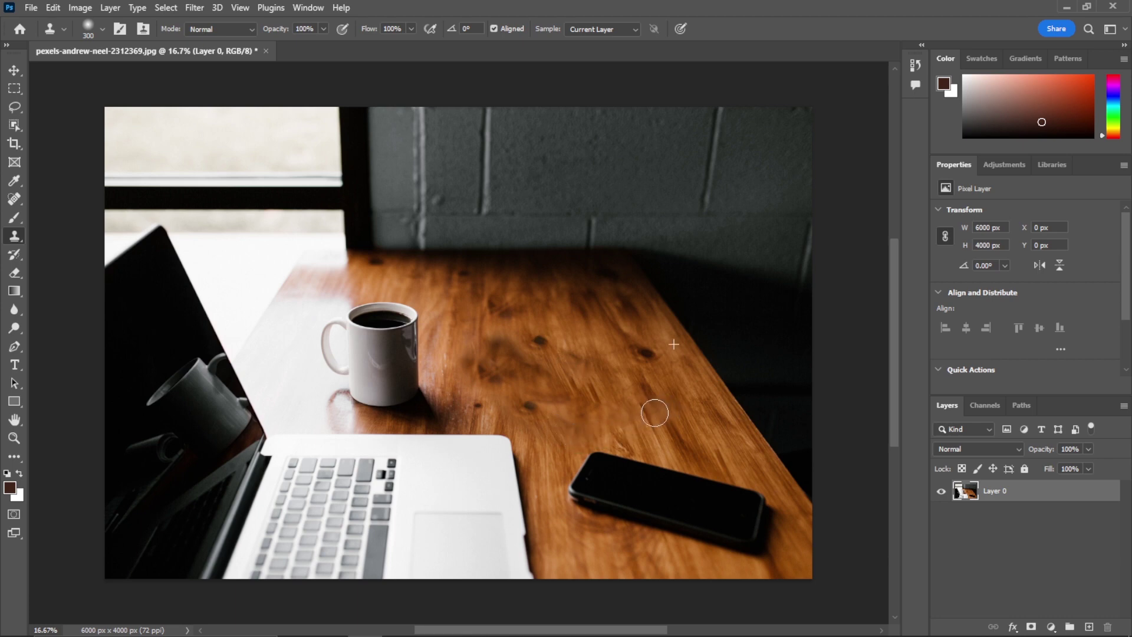
click(607, 292)
key(ctrl+z)
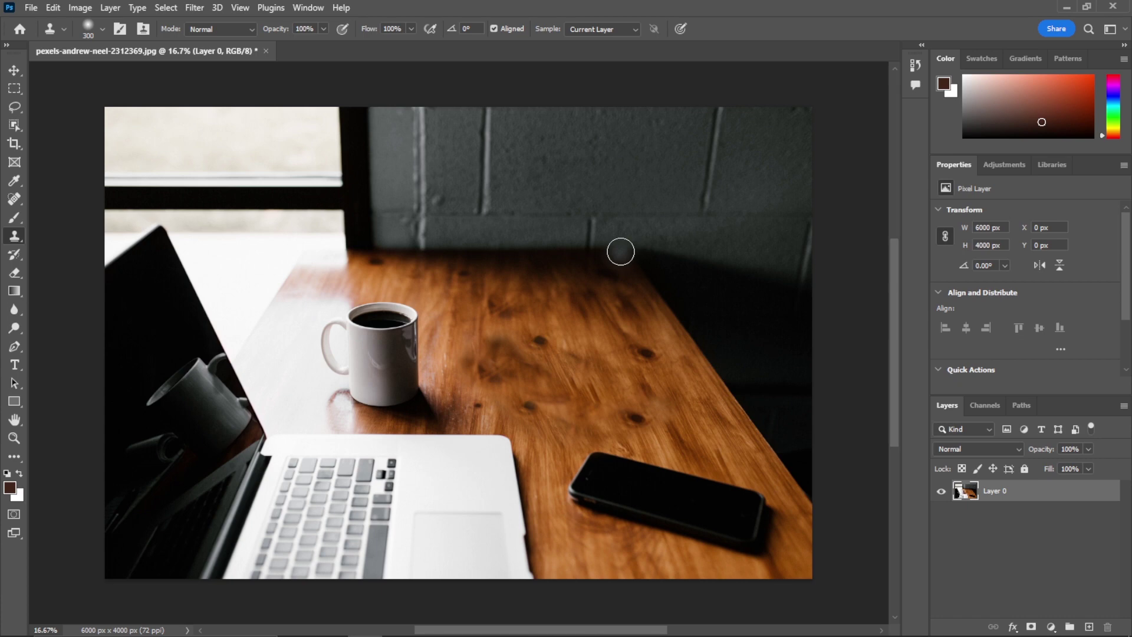
Open man-3803551 from Downloads and unlock its Background layer into Layer 0
key(ctrl+o)
click(182, 139)
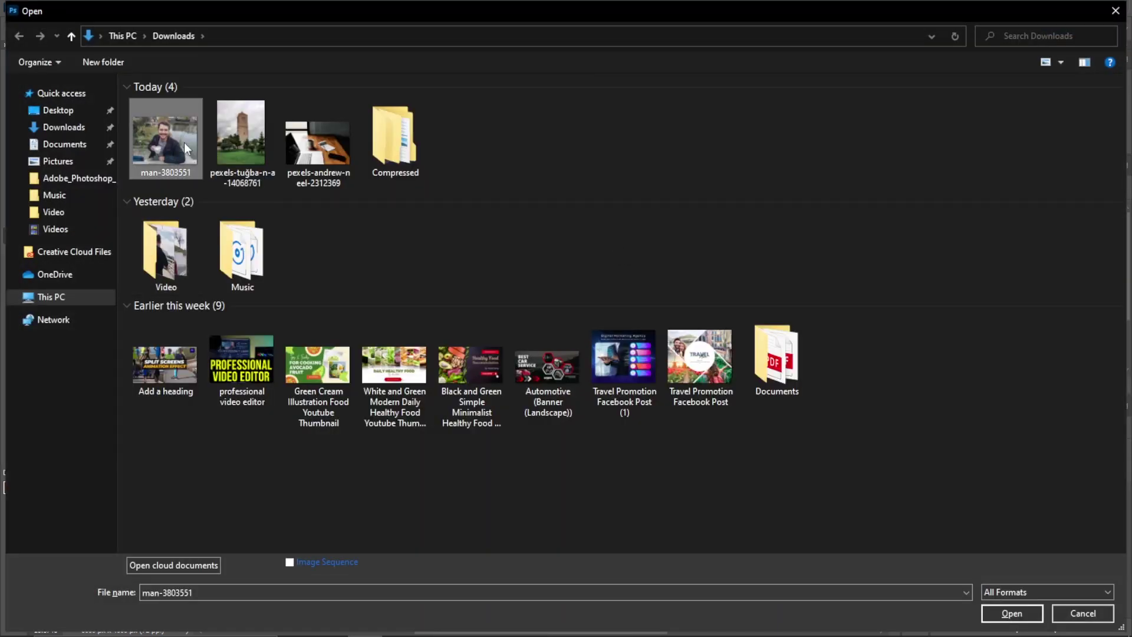
double_click(185, 143)
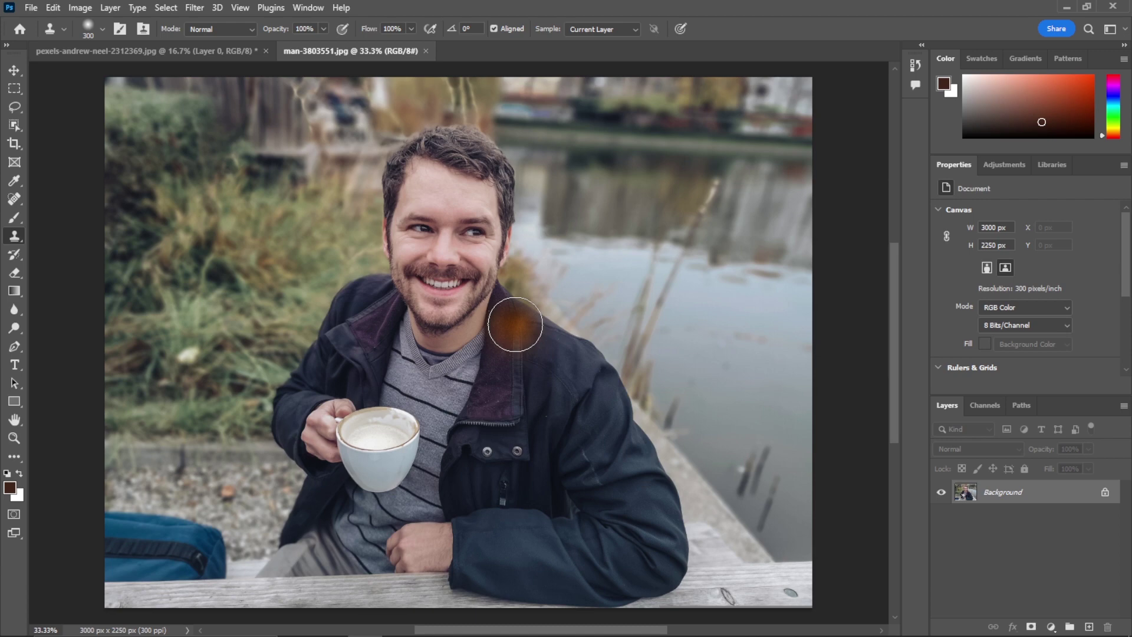
key(v)
click(512, 321)
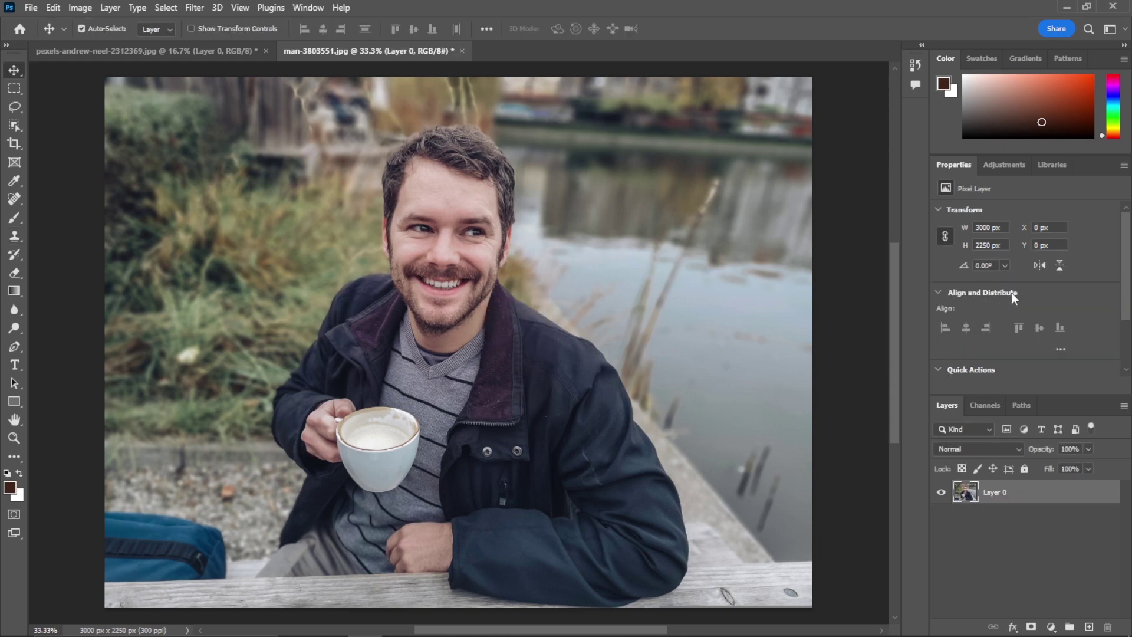
Remove the man's lakeside background with the Quick Action and shift him lower in the frame
scroll(1010, 292, down, 3)
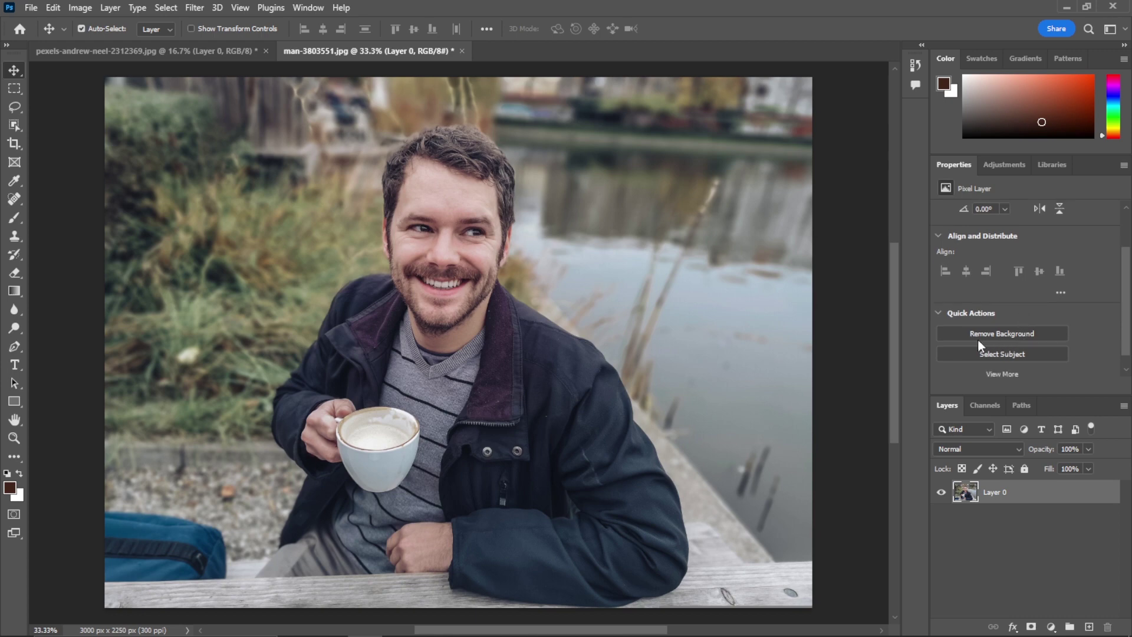
click(1001, 333)
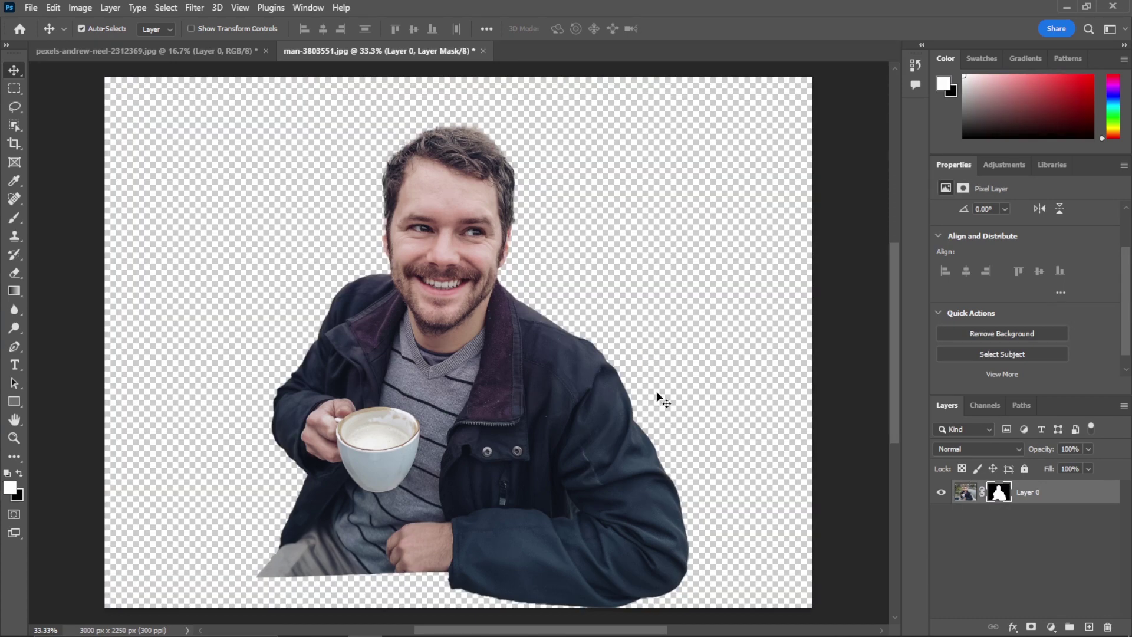
drag(489, 368, 496, 413)
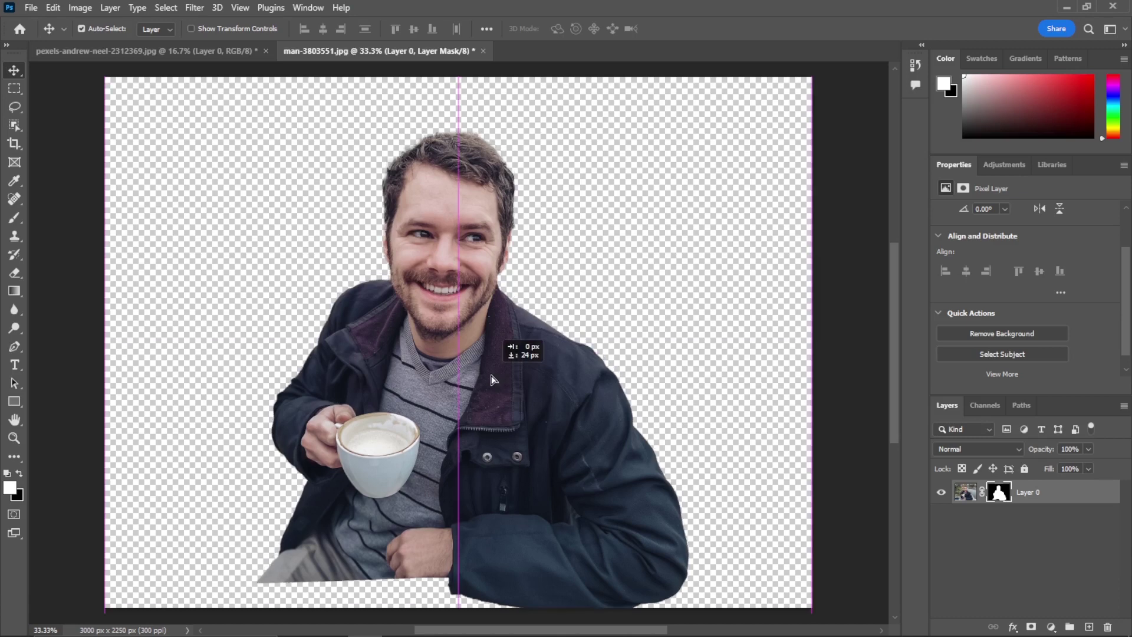
drag(508, 436, 507, 438)
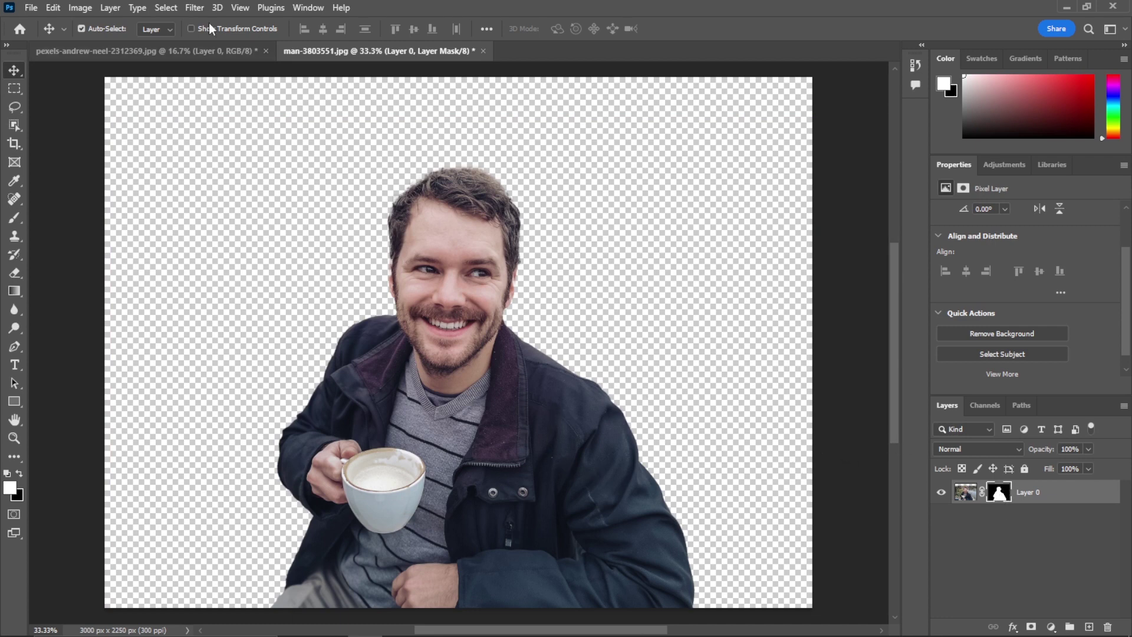
click(307, 8)
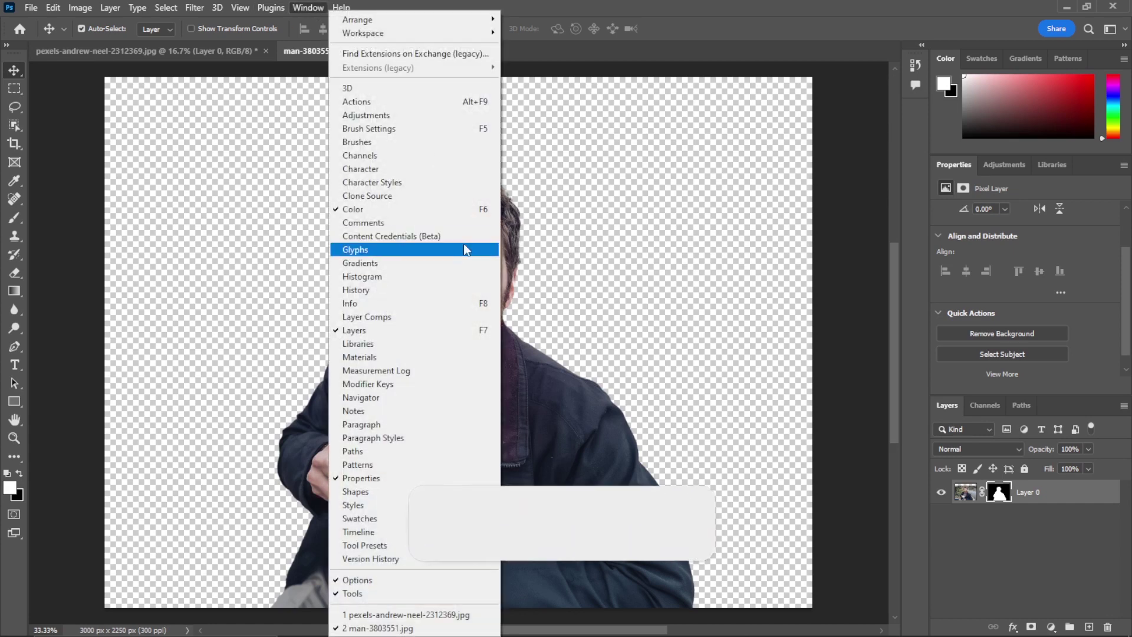
Add a Natural Buccata Snake Leather material layer and place it below the man's layer
click(359, 357)
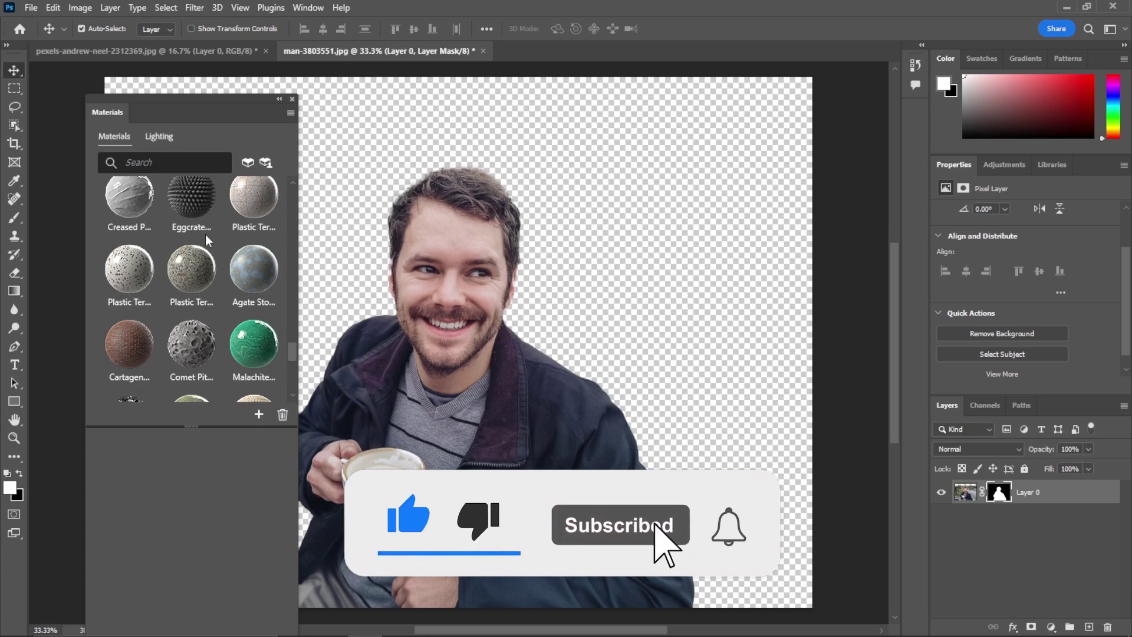
scroll(204, 235, up, 3)
scroll(206, 236, up, 3)
scroll(206, 237, up, 2)
scroll(207, 237, up, 2)
scroll(206, 237, up, 2)
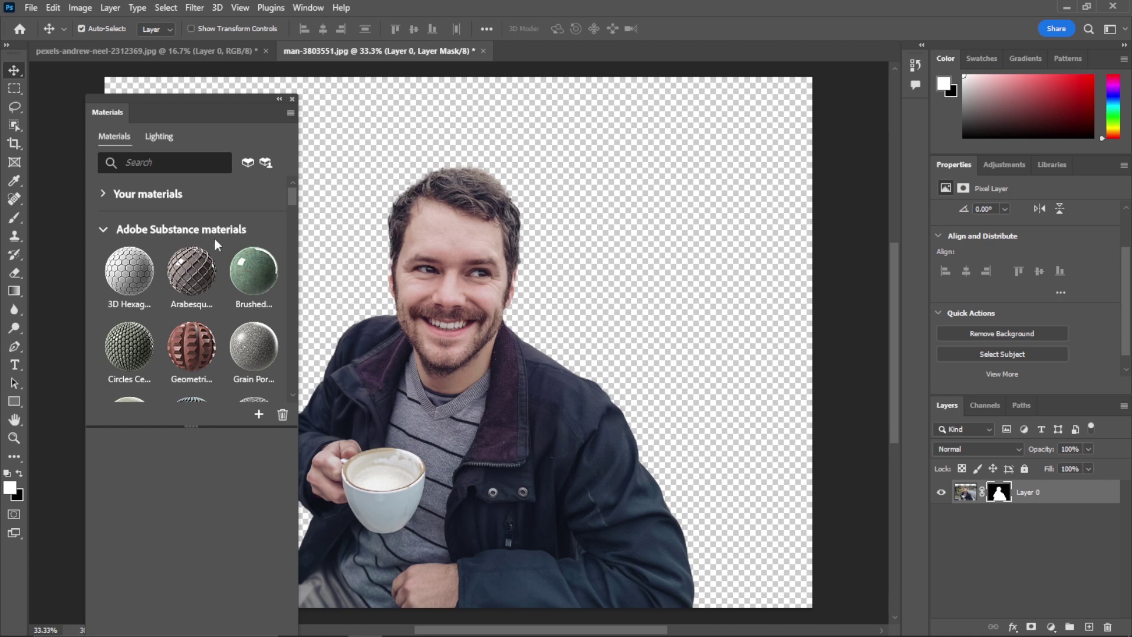
scroll(219, 260, down, 3)
scroll(215, 281, down, 2)
scroll(215, 281, down, 2)
scroll(216, 281, down, 2)
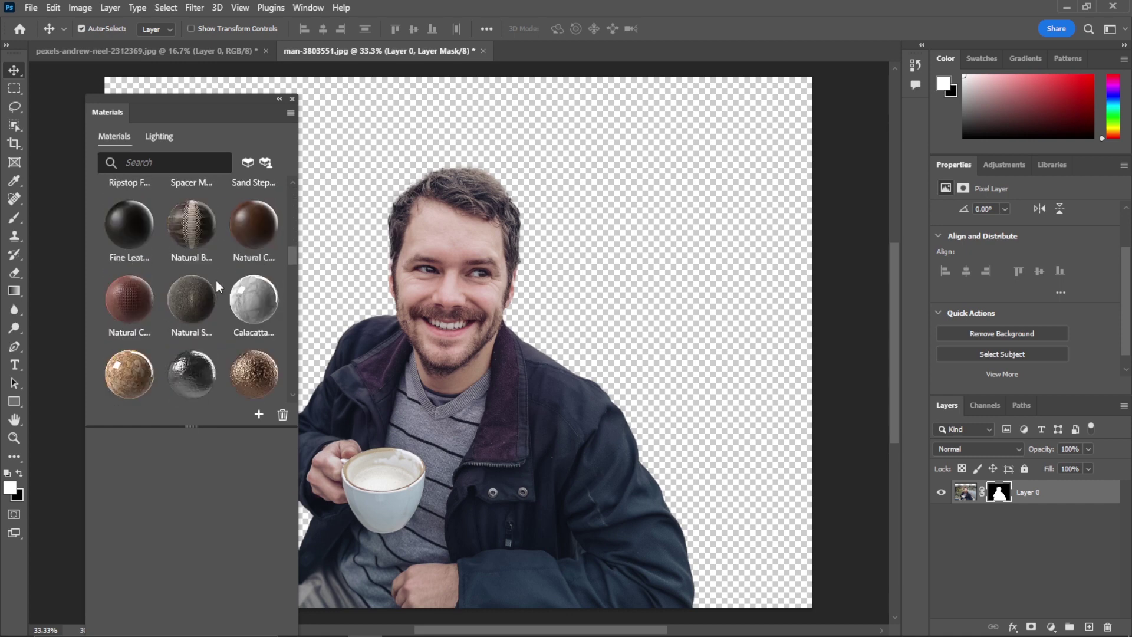
click(199, 231)
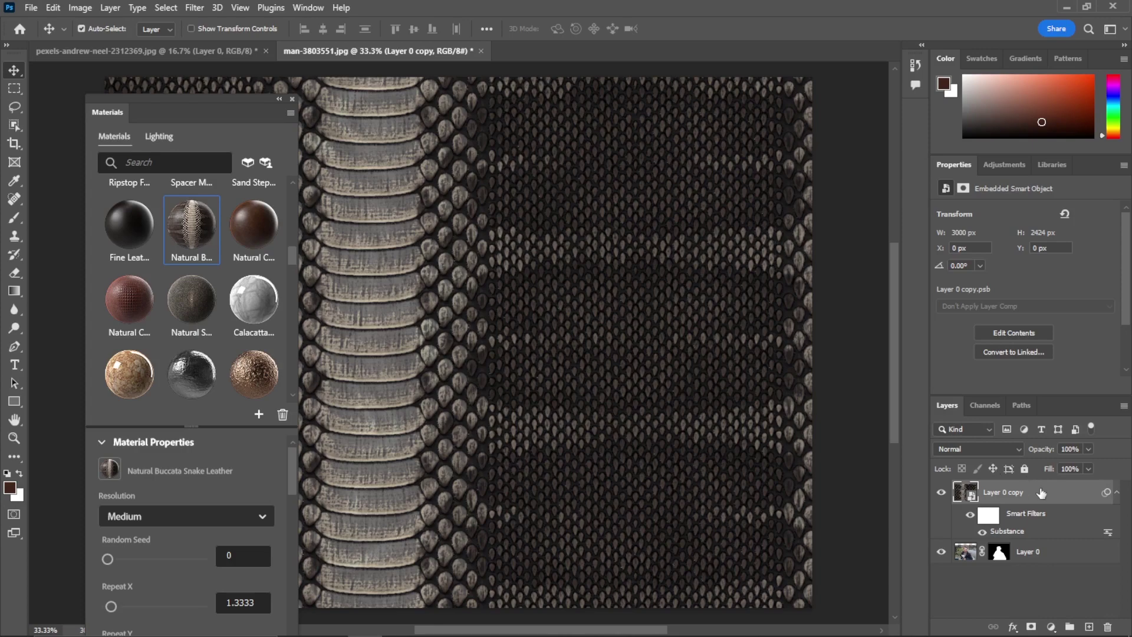
drag(1041, 493, 1040, 554)
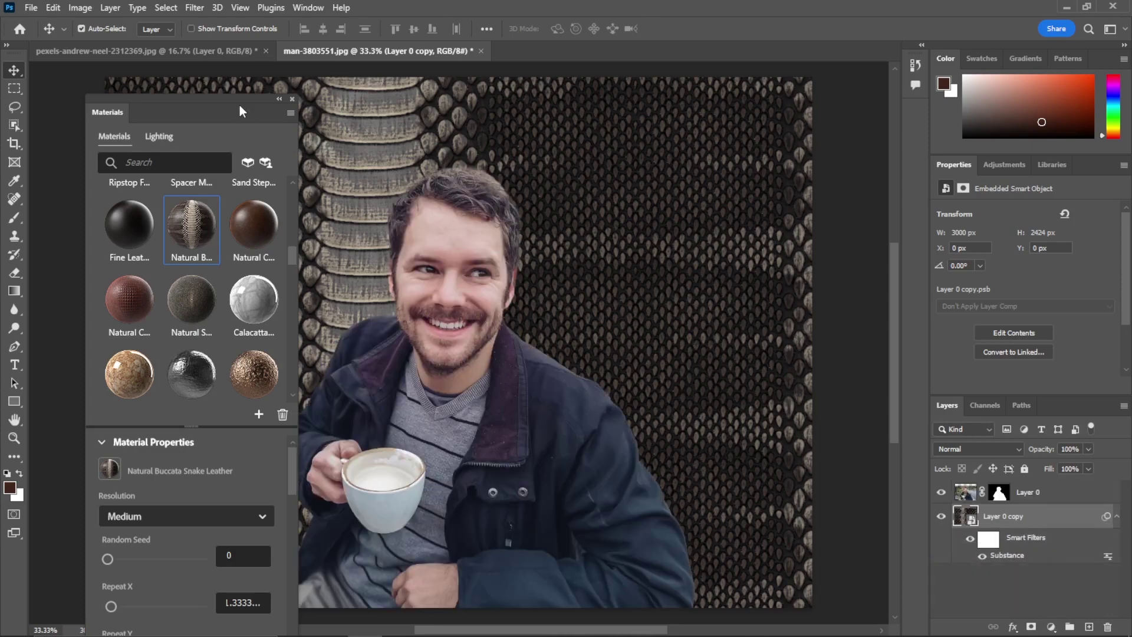
mouse_move(241, 110)
mouse_down()
mouse_move(821, 147)
mouse_move(753, 123)
mouse_up()
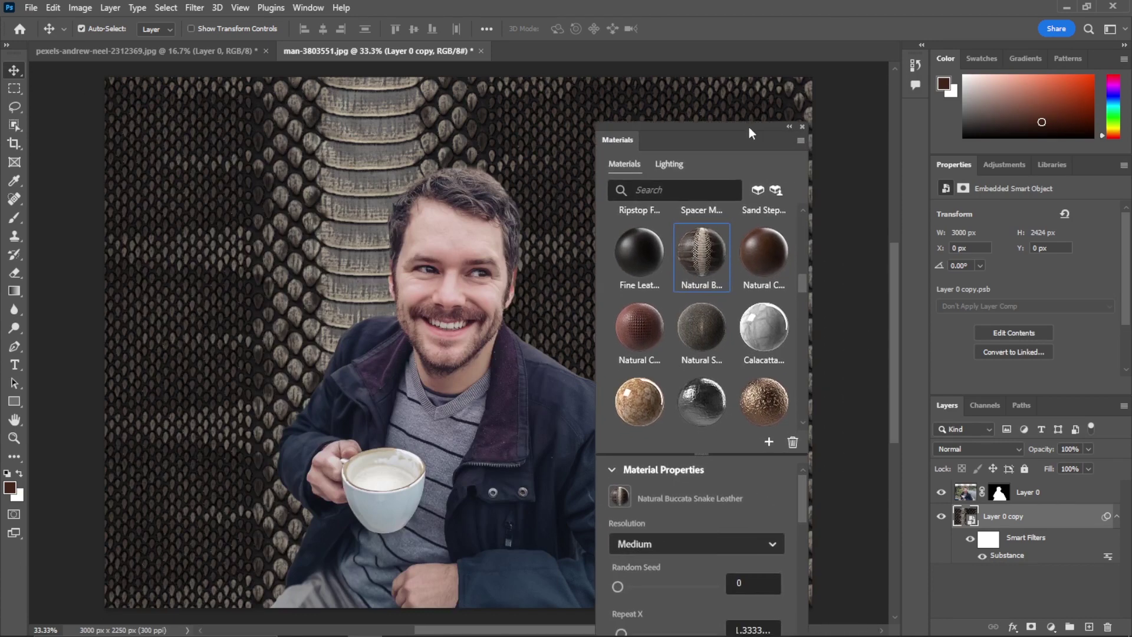
Switch the backdrop to Natural Crocodile Back Leather, repeated uniformly at scale 6.14
click(635, 327)
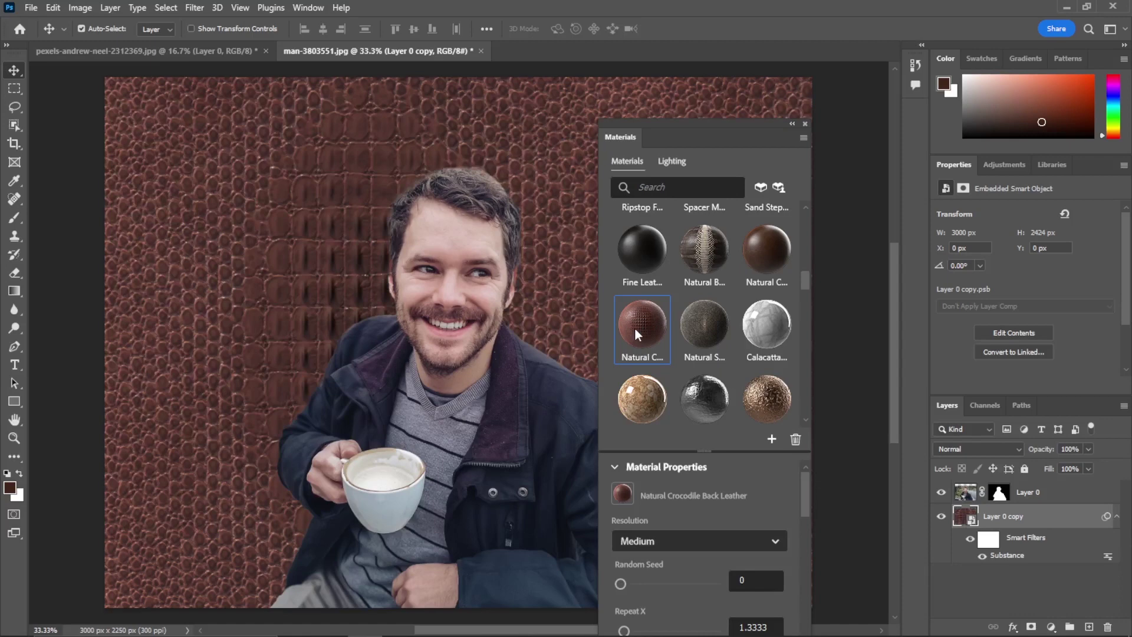
drag(729, 125, 768, 72)
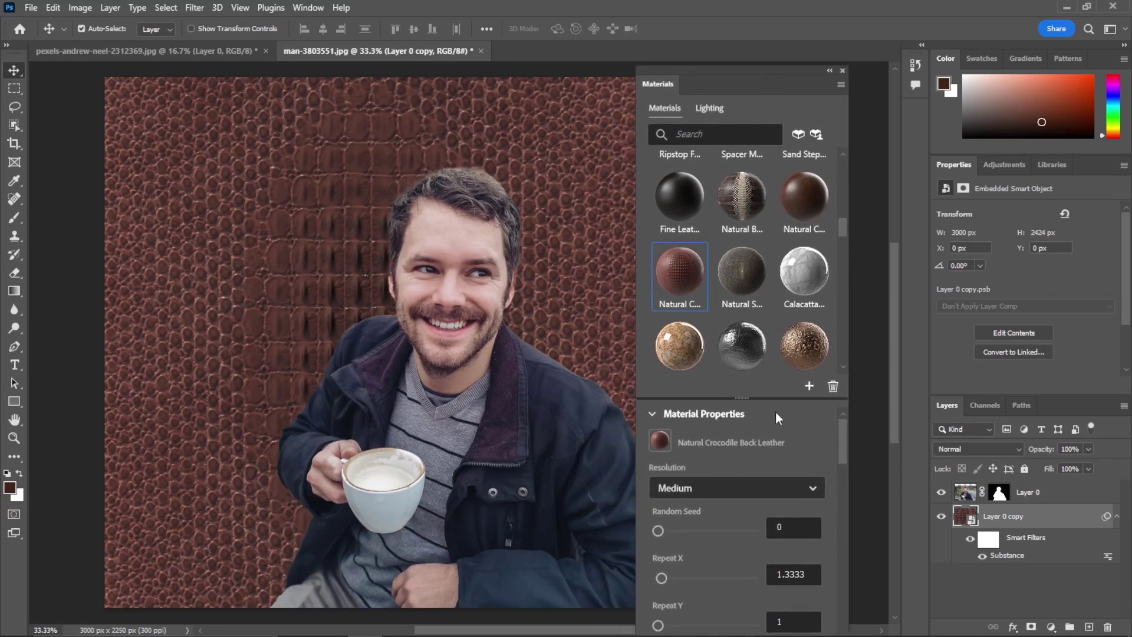
scroll(716, 540, down, 3)
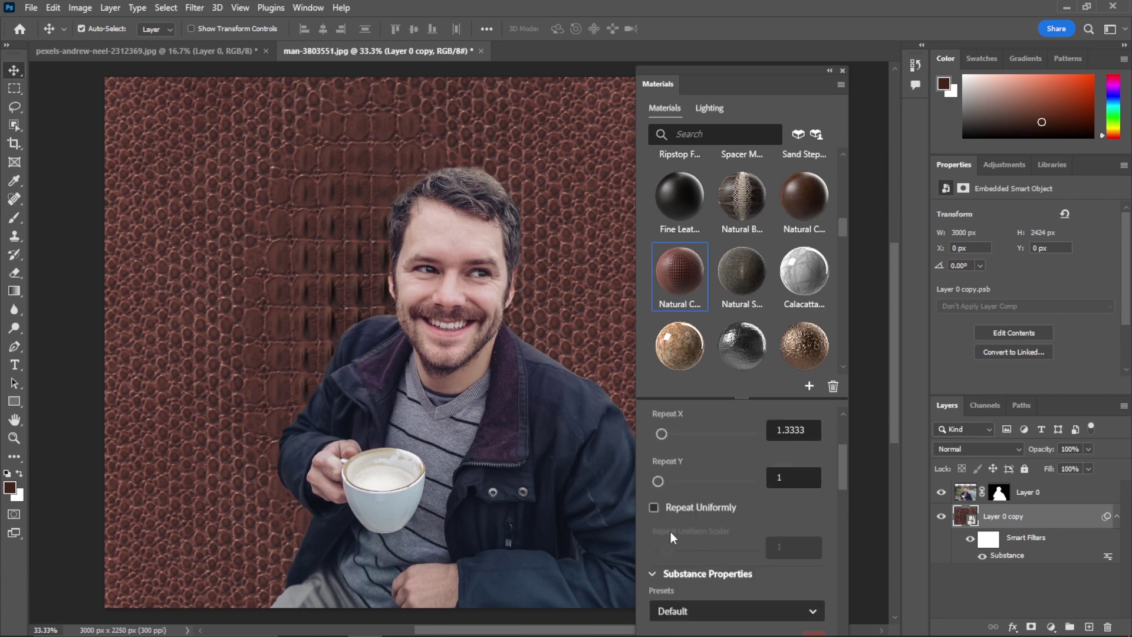
click(654, 508)
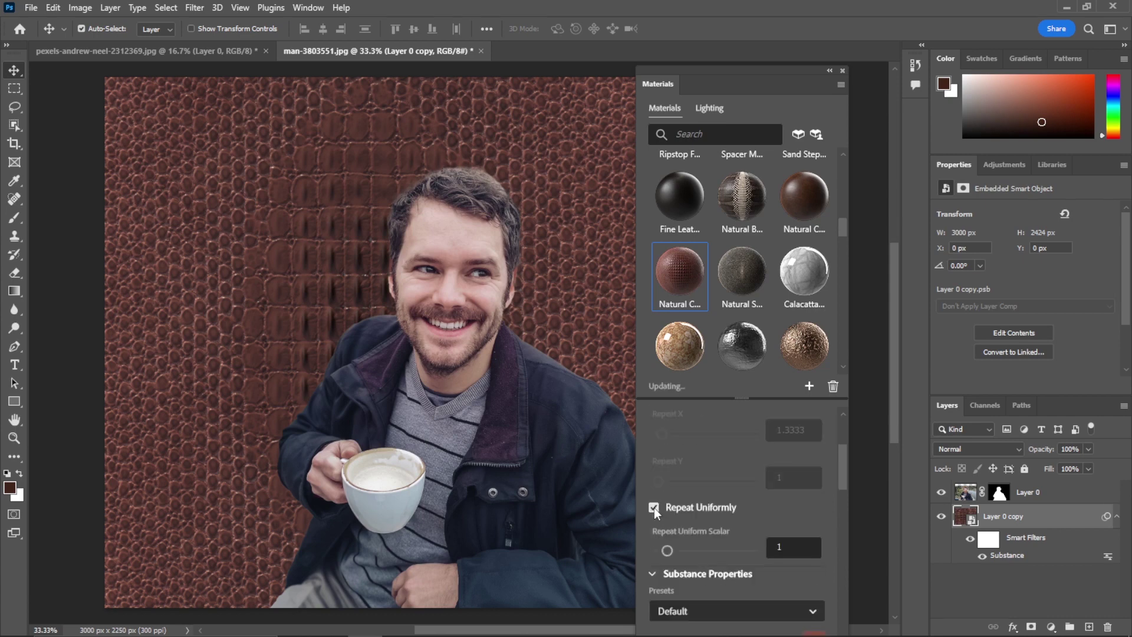
drag(667, 550, 683, 550)
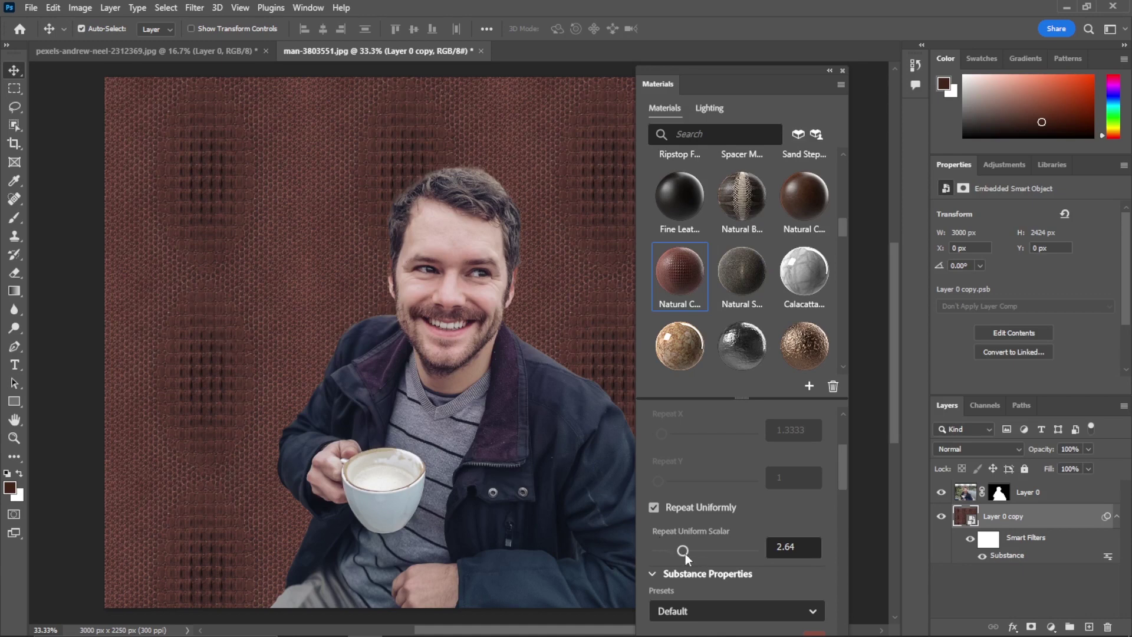
drag(685, 554, 720, 557)
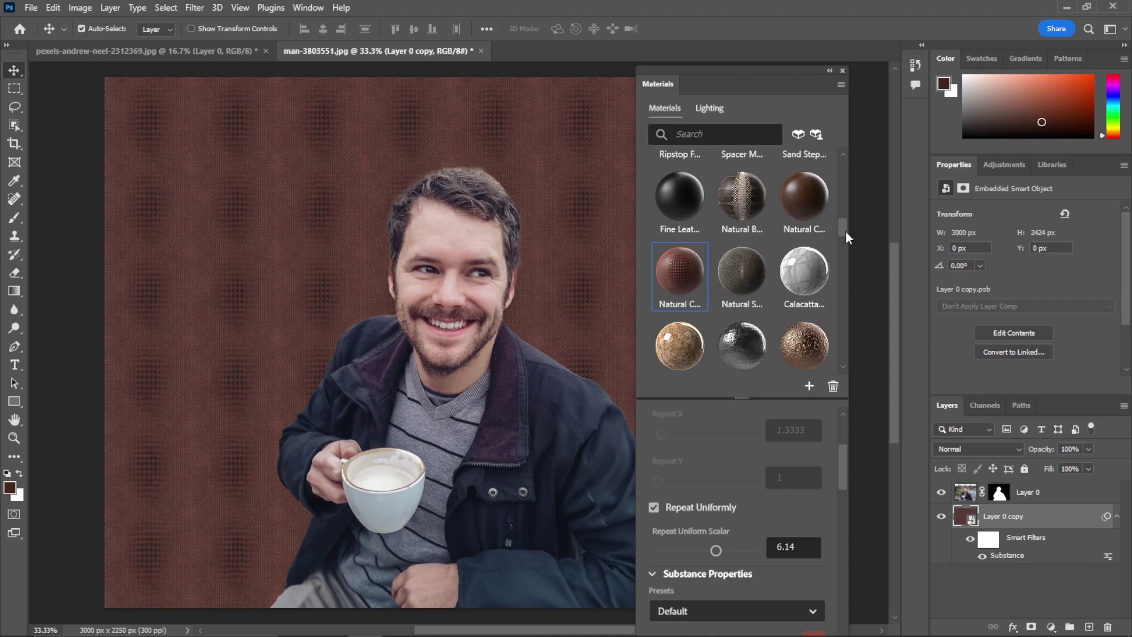
drag(844, 231, 832, 338)
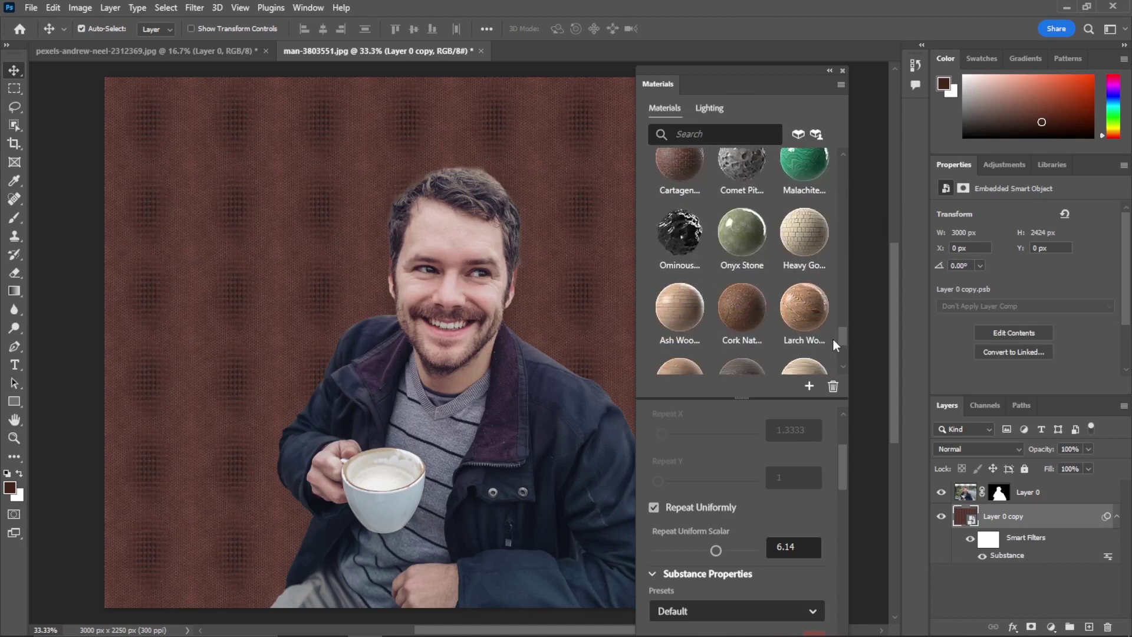
click(683, 169)
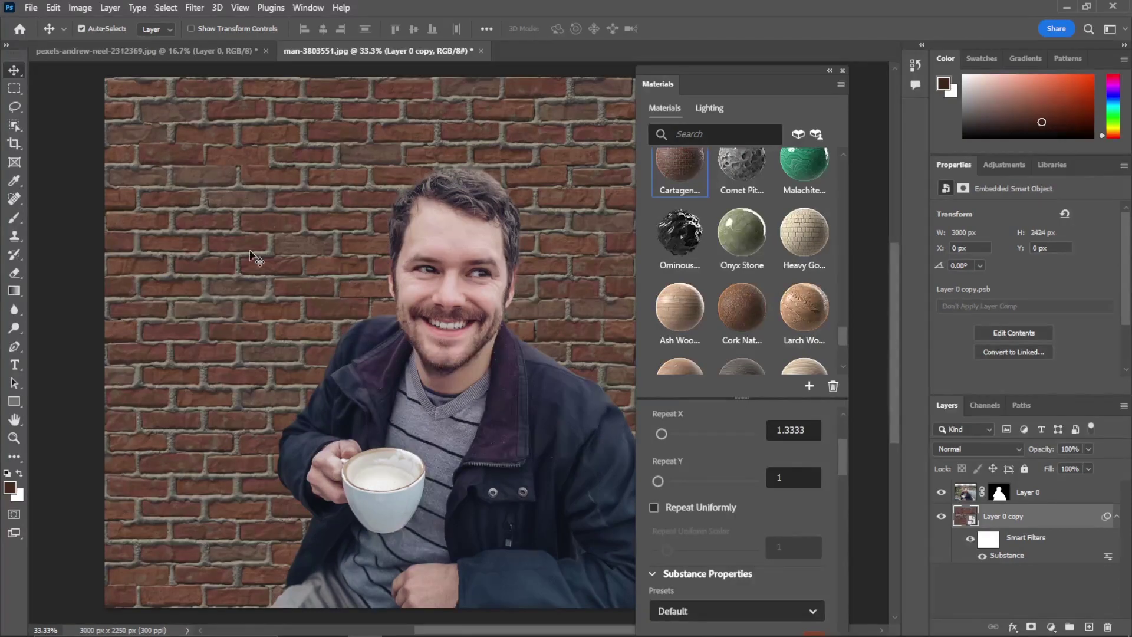
Set the brick Cartagena wall to repeat uniformly at a scalar of 2.27
click(653, 508)
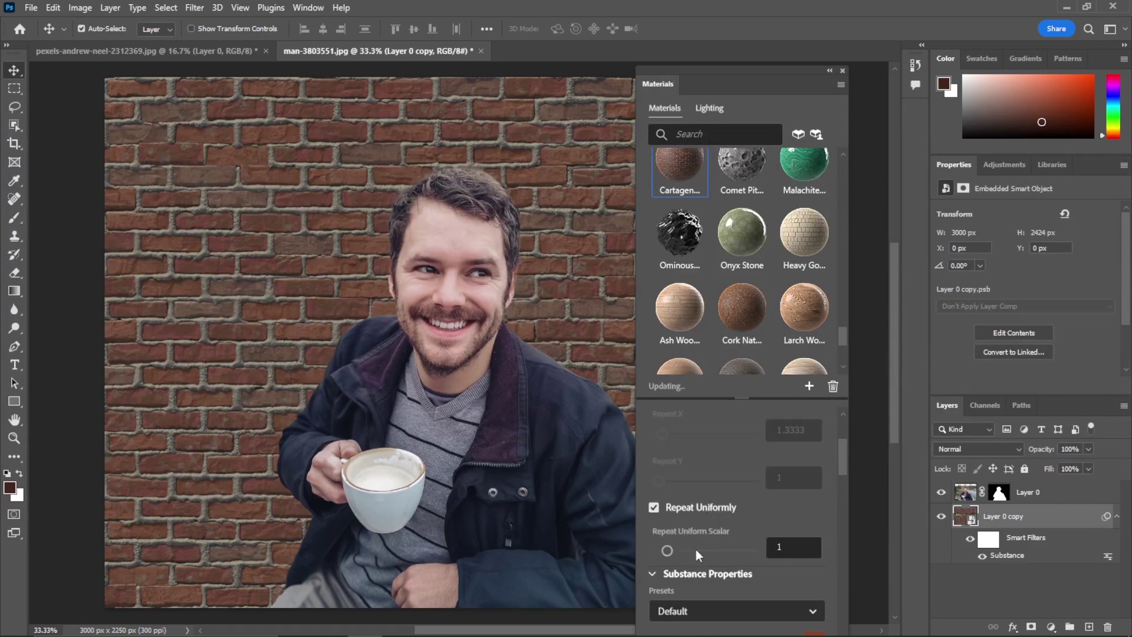
drag(668, 553, 681, 553)
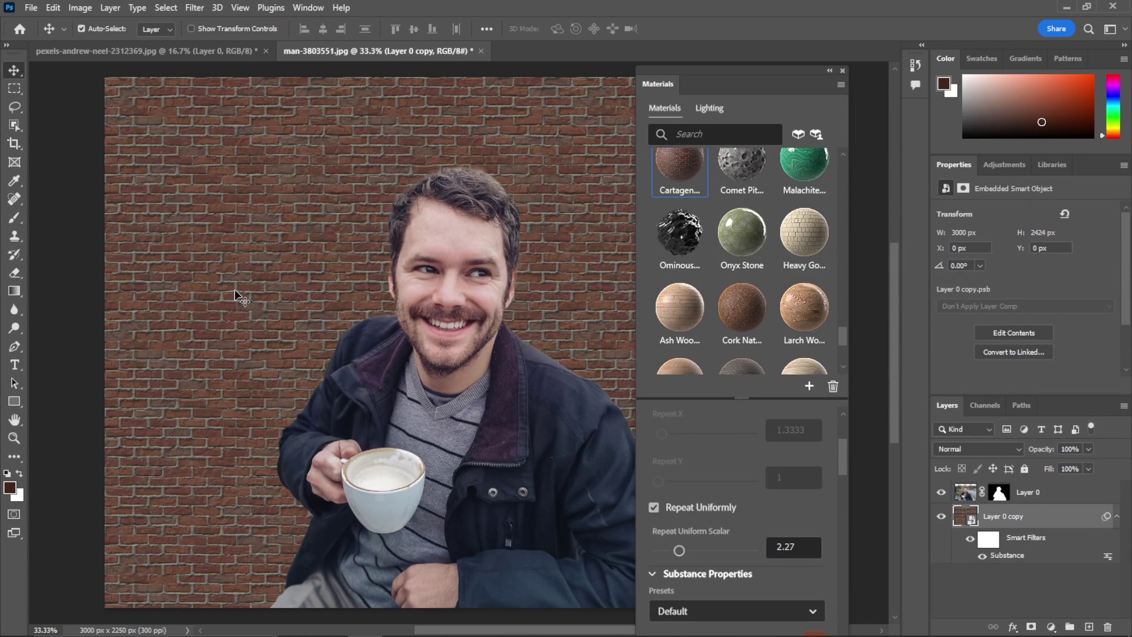
mouse_move(806, 74)
mouse_down()
mouse_move(908, 82)
mouse_move(895, 82)
mouse_up()
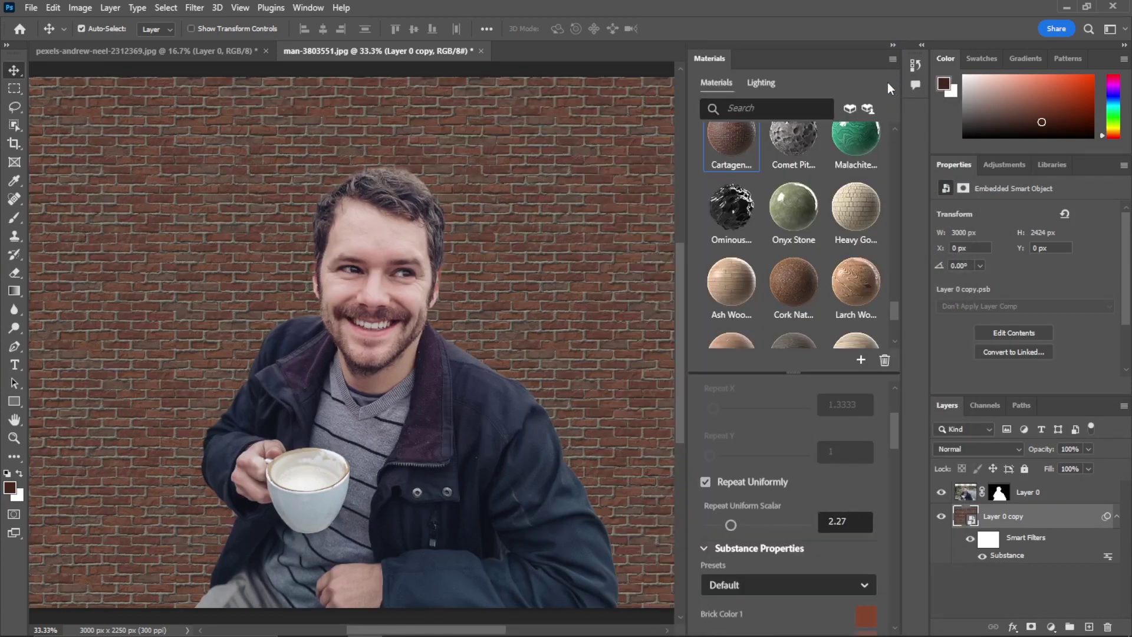
Collapse the Materials panel and bring up the Open dialog showing the Downloads folder
click(893, 46)
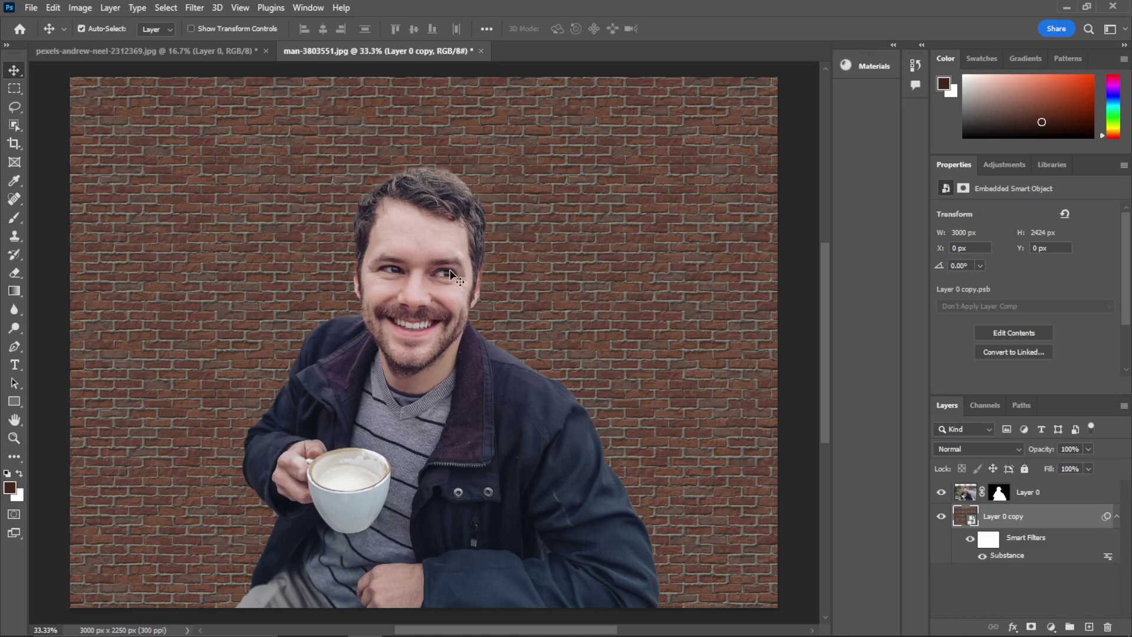
scroll(451, 273, up, 1)
scroll(453, 271, down, 1)
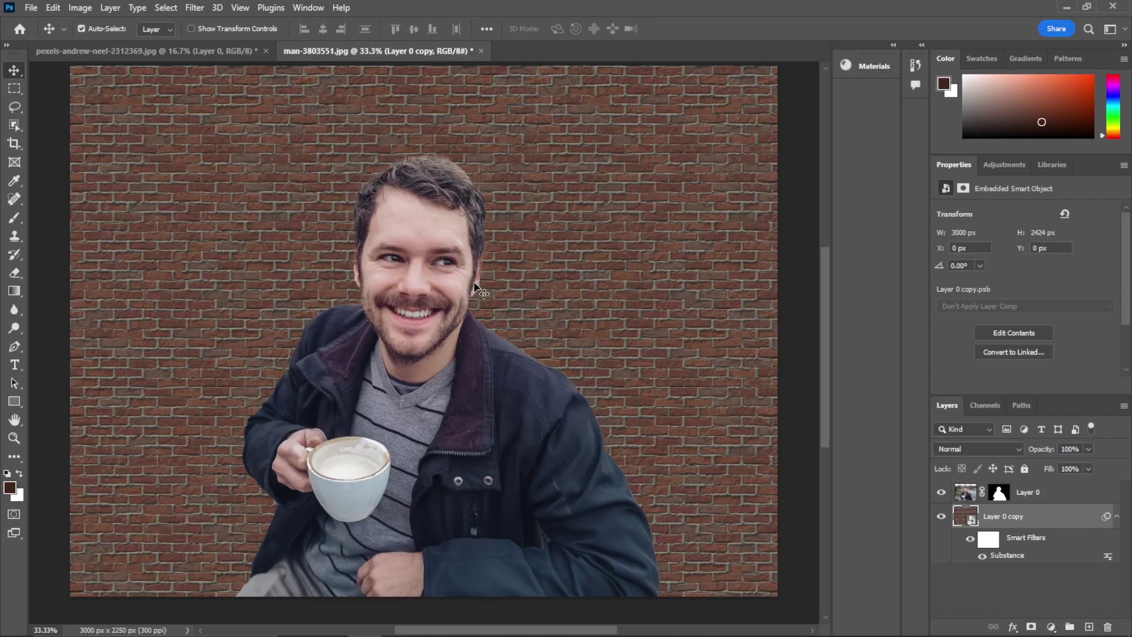
key(ctrl+o)
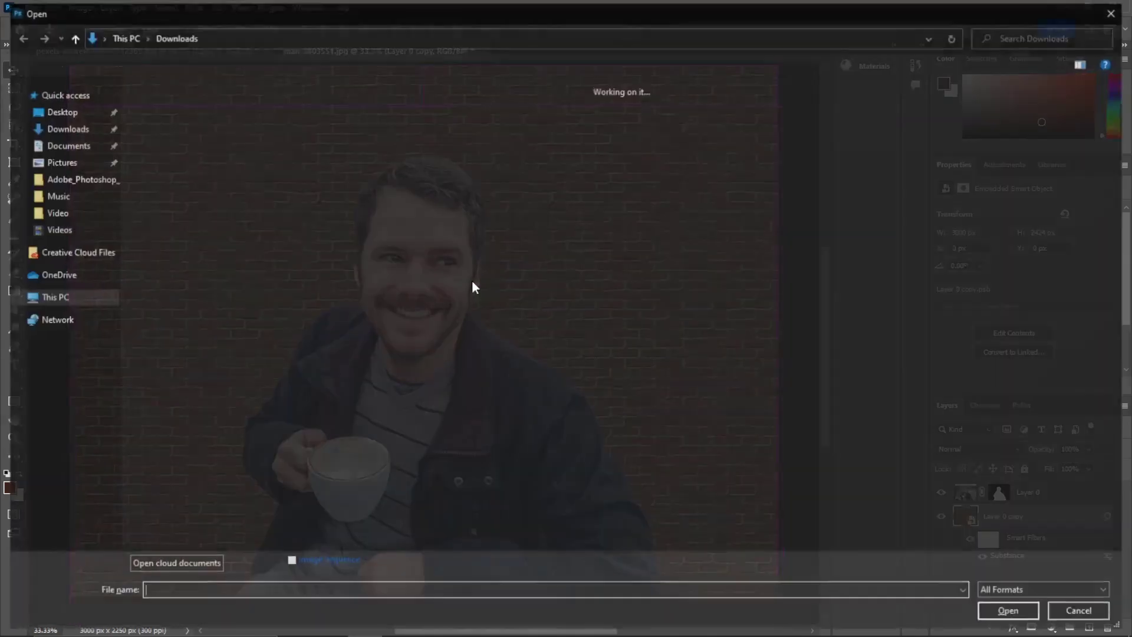
Open the clock-tower photo pexels-tuğba-n-a-14068761.jpg from Downloads
double_click(234, 155)
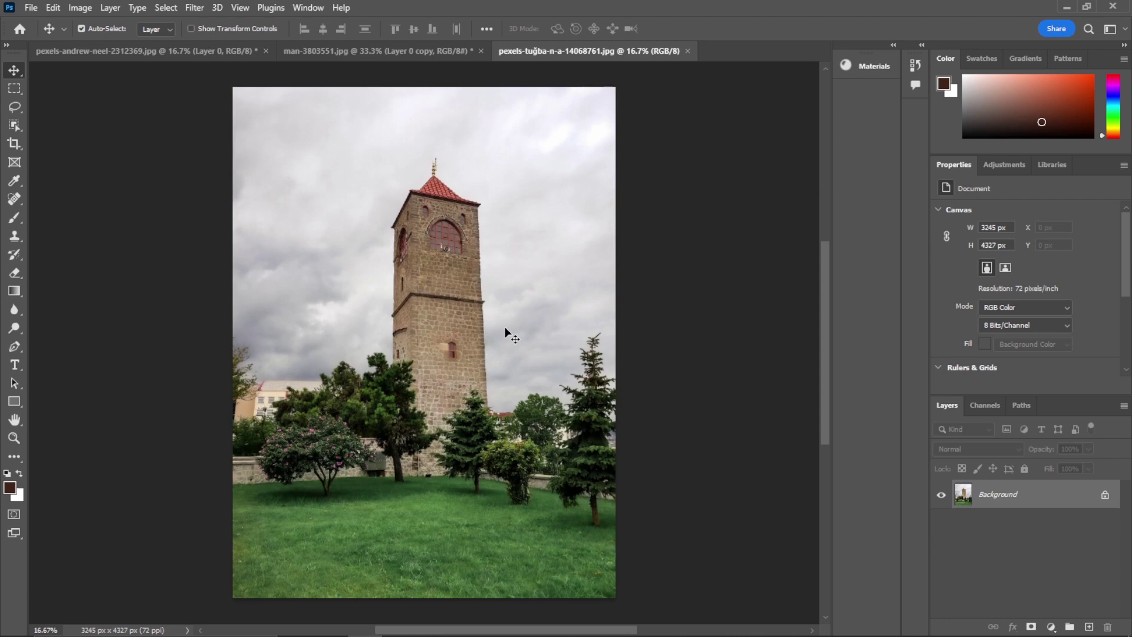
click(15, 353)
Trace a closed Pen path around the stone clock tower down to its base among the trees
click(519, 371)
click(510, 245)
click(491, 166)
click(448, 120)
drag(375, 139, 375, 147)
click(351, 226)
click(373, 292)
drag(390, 359, 411, 360)
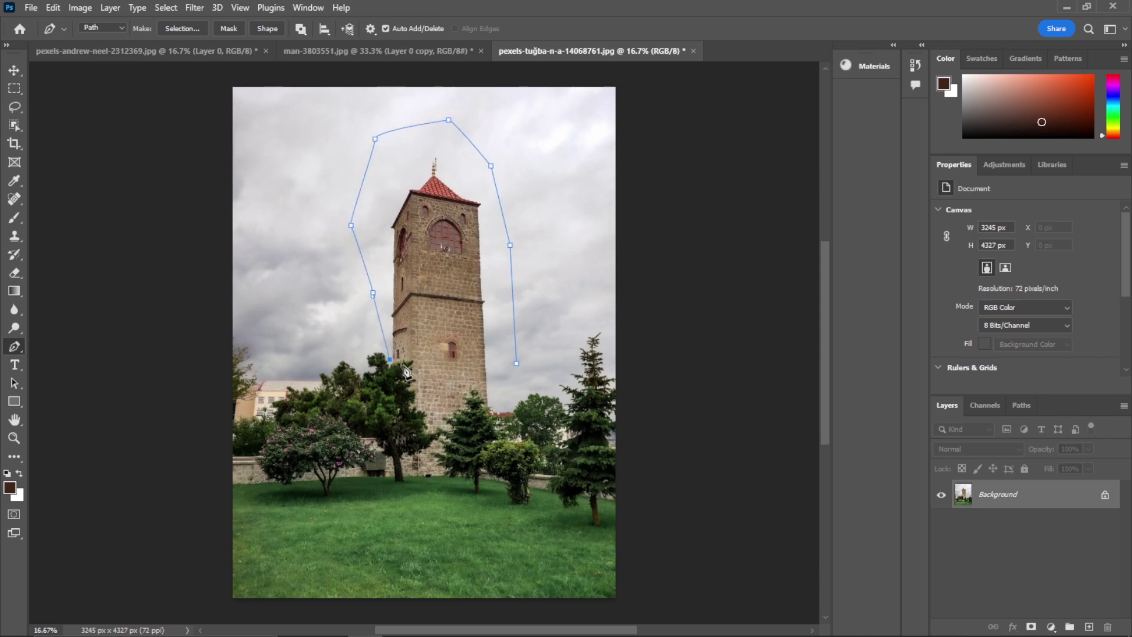
click(419, 395)
click(424, 421)
click(469, 394)
click(490, 400)
click(517, 363)
Turn the path into a selection and Content-Aware fill it, then undo the fill
key(ctrl+Return)
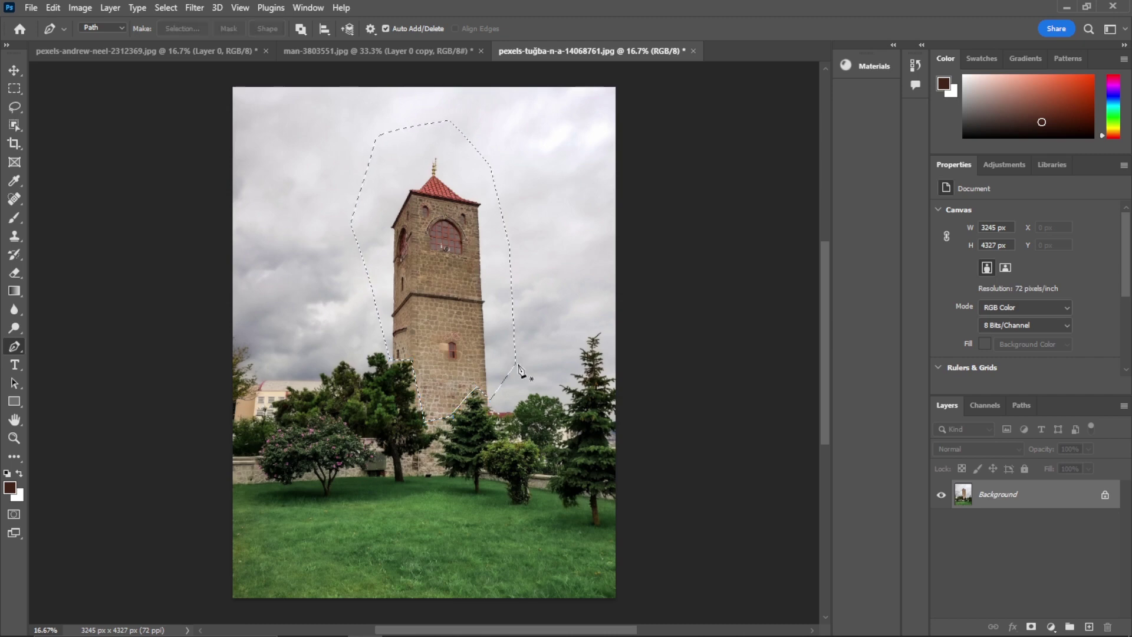
key(shift+F5)
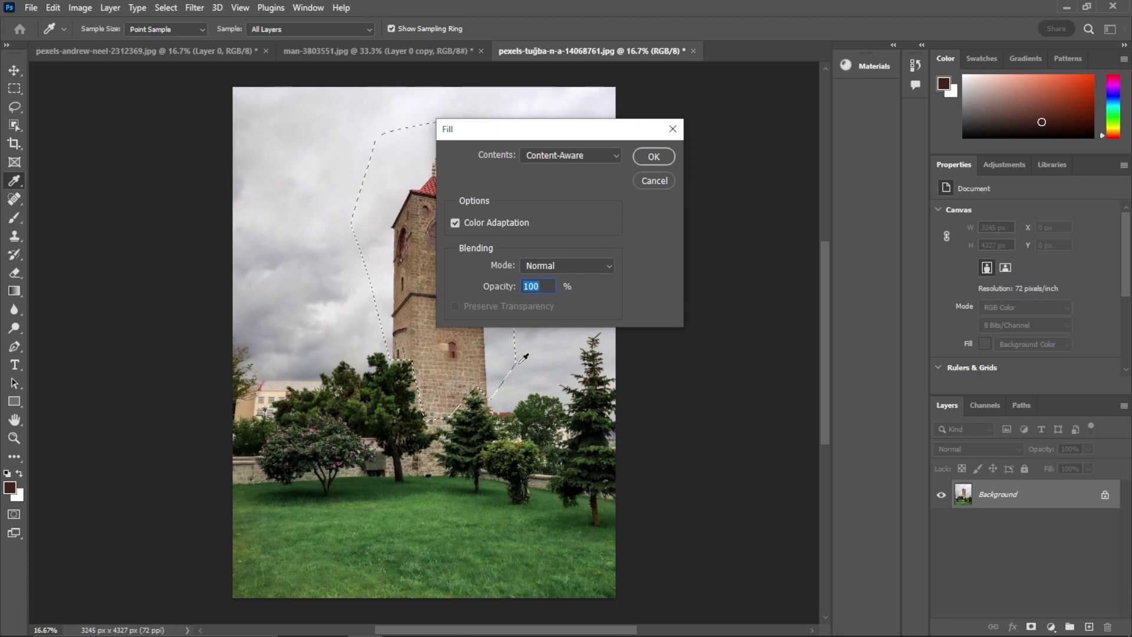
click(653, 157)
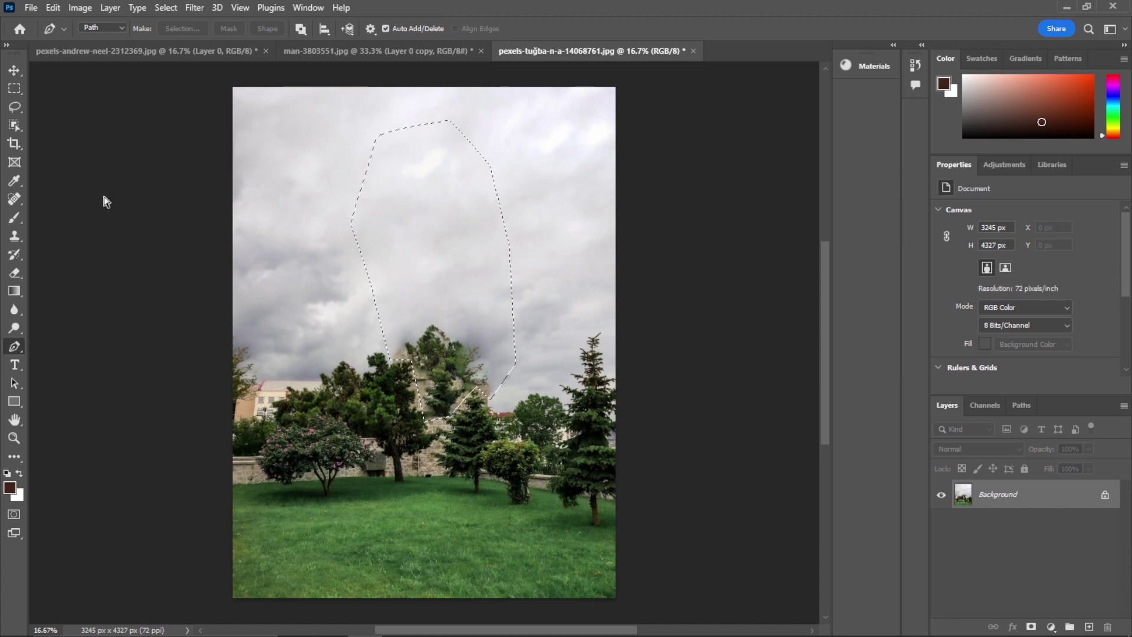
key(ctrl+z)
key(ctrl+z)
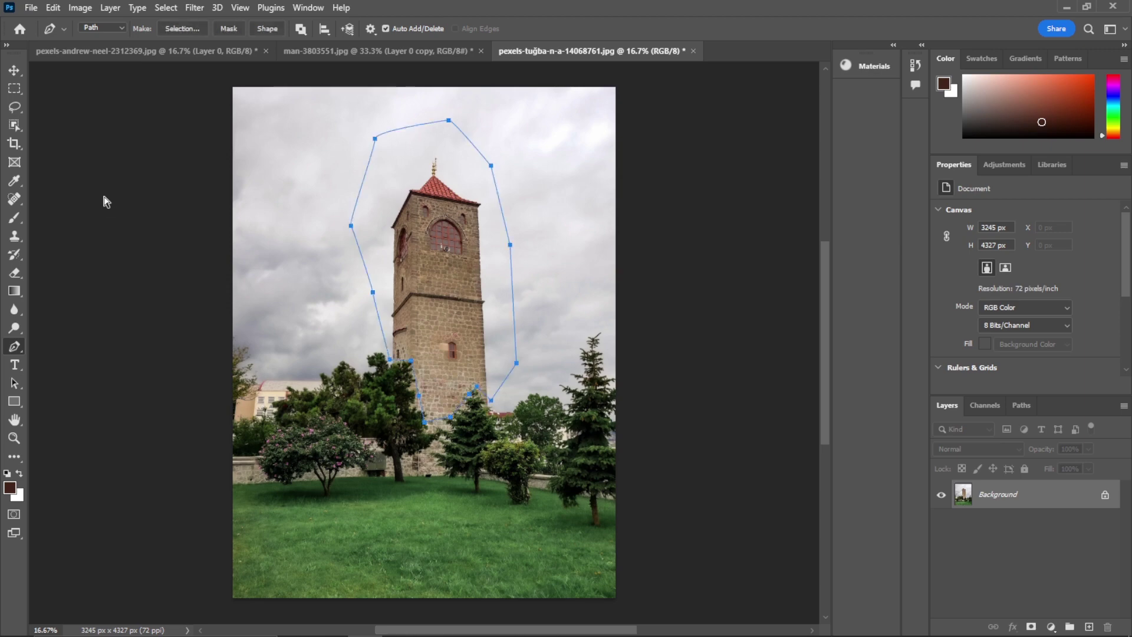
Undo the path's closing and its remaining anchor points, leaving the tower untouched
key(ctrl+z)
key(ctrl+z)
key(ctrl+z)
key(ctrl+z)
key(ctrl+z)
key(ctrl+z)
key(ctrl+z)
key(ctrl+z)
key(ctrl+z)
key(ctrl+z)
key(ctrl+z)
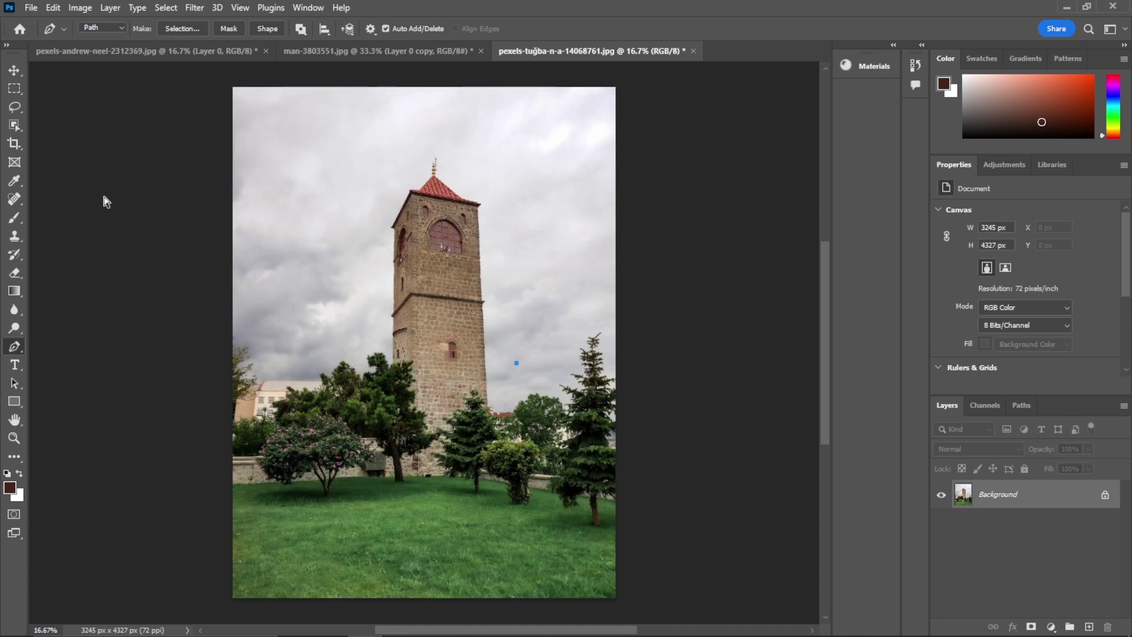
key(ctrl+z)
click(14, 125)
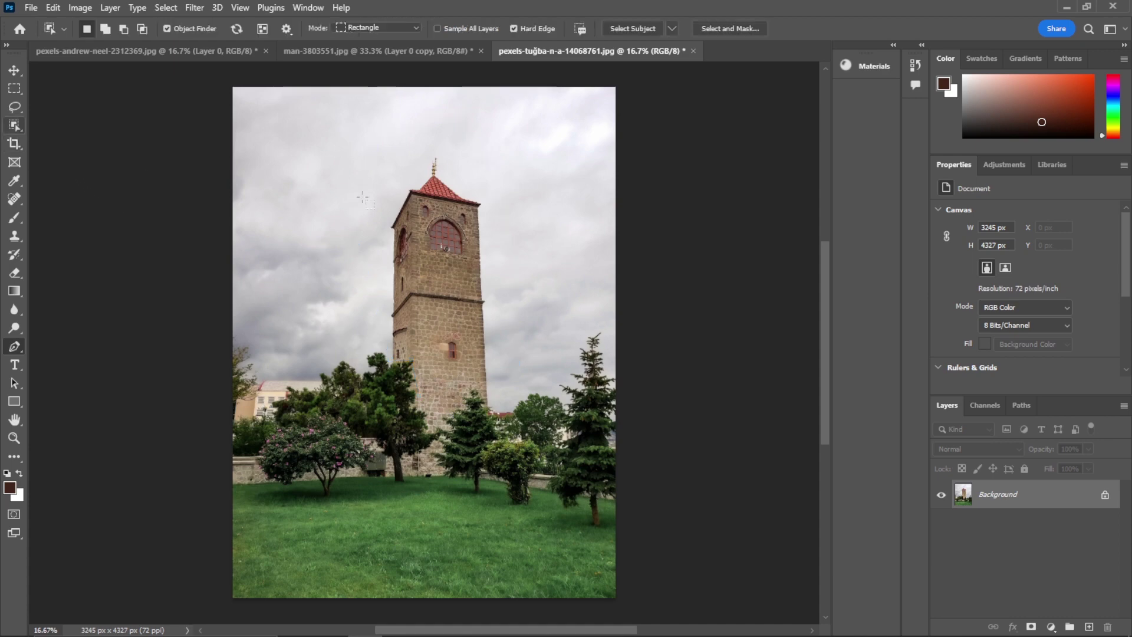
Object-select the clock tower with a box, Shift-click to add its lower part, then fill it away
drag(344, 136, 555, 402)
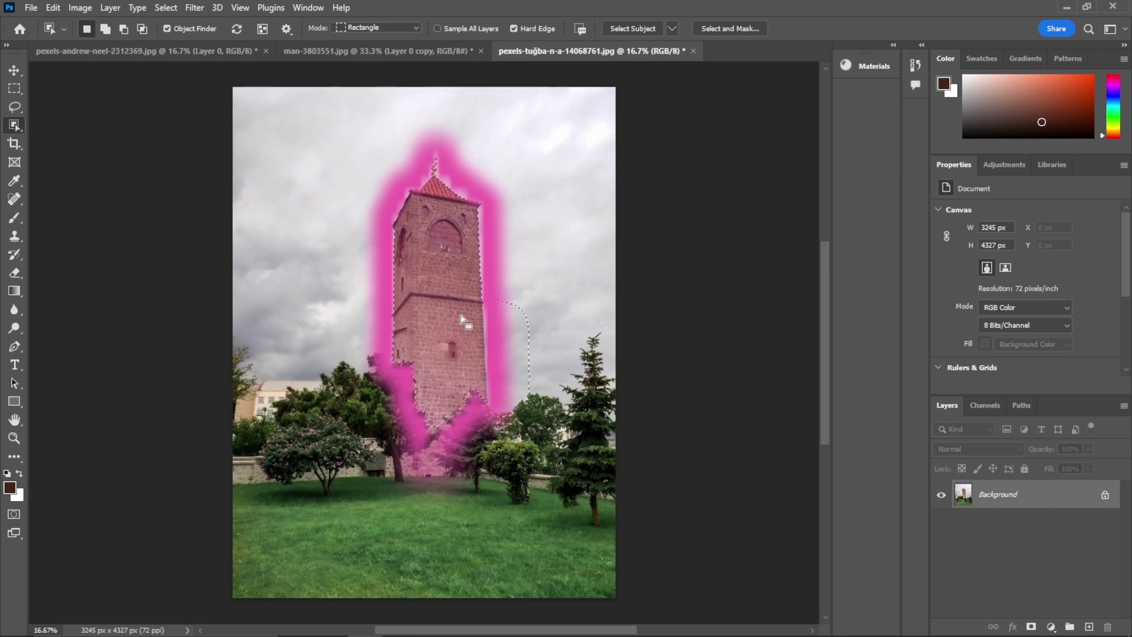
key(shift)
shift+click(460, 316)
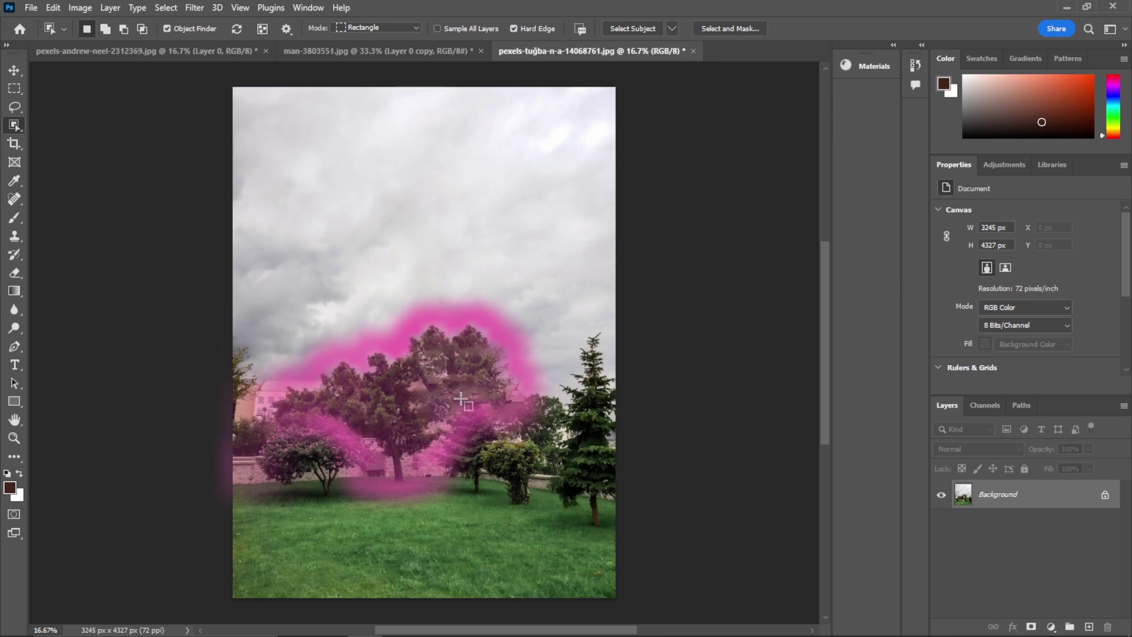
click(14, 69)
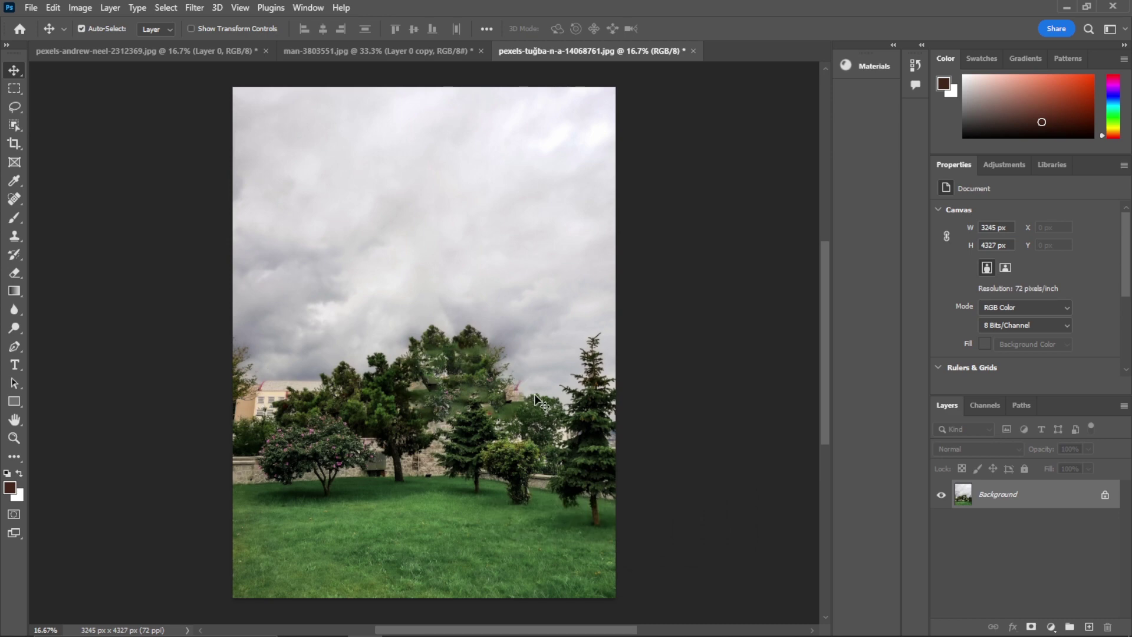
key(s)
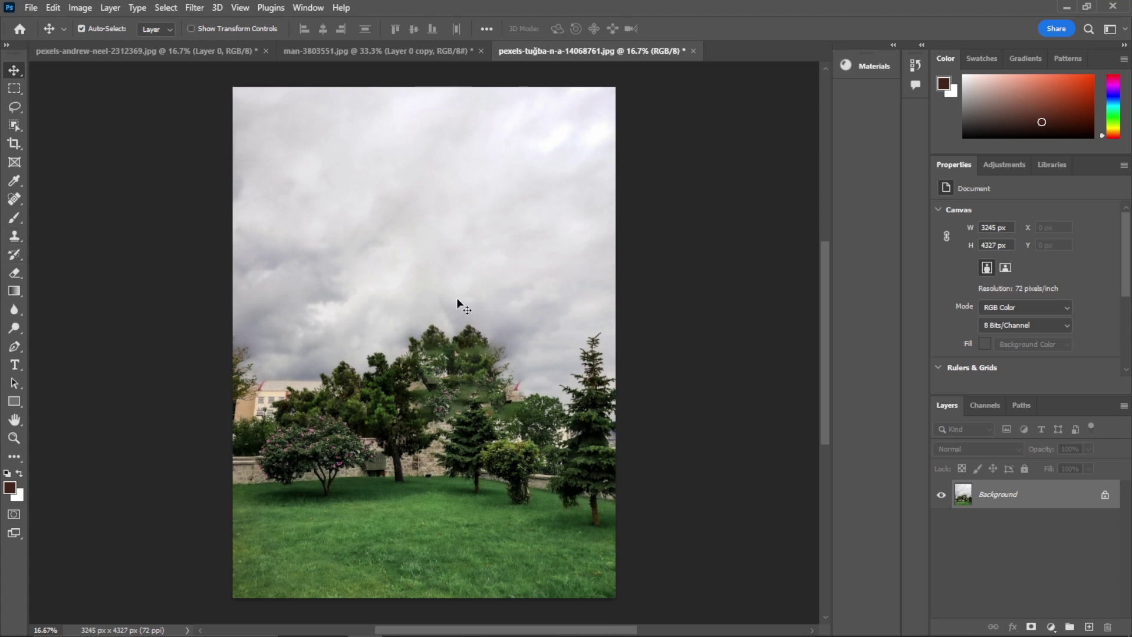